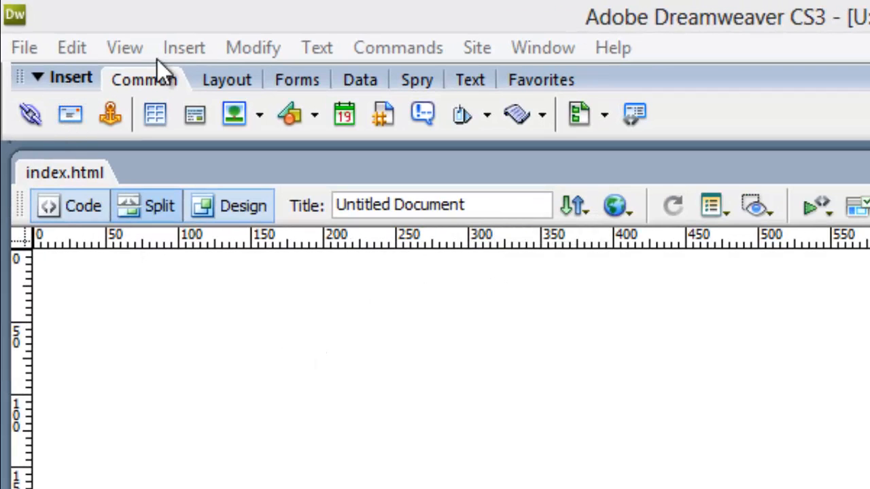
{"action": "left_click", "coordinate": [191, 45]}
{"action": "left_click", "coordinate": [191, 45]}
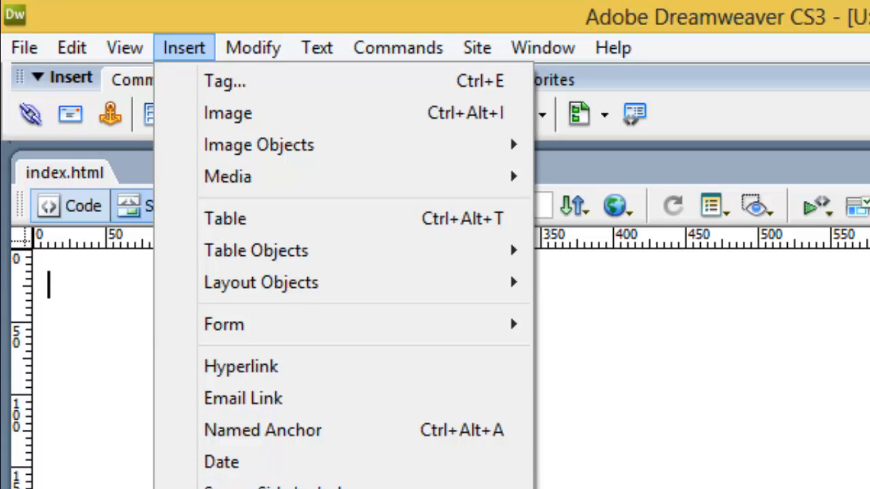
{"action": "left_click", "coordinate": [187, 44]}
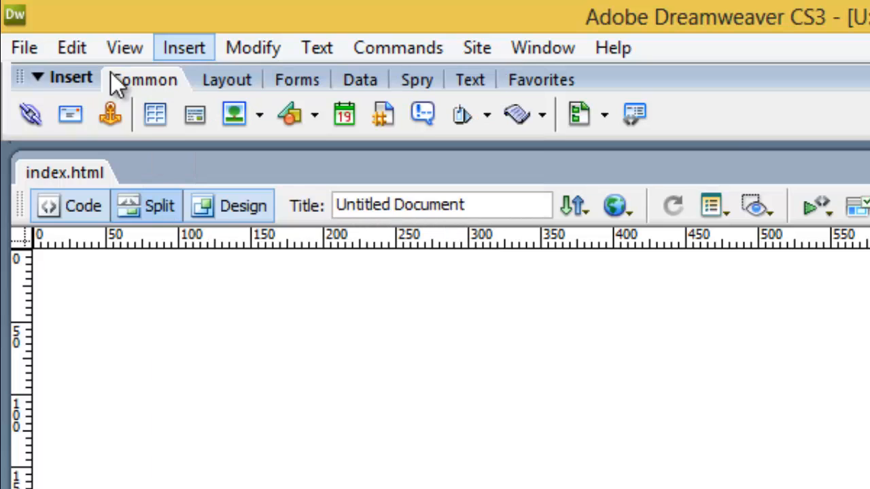
{"action": "left_click", "coordinate": [37, 77]}
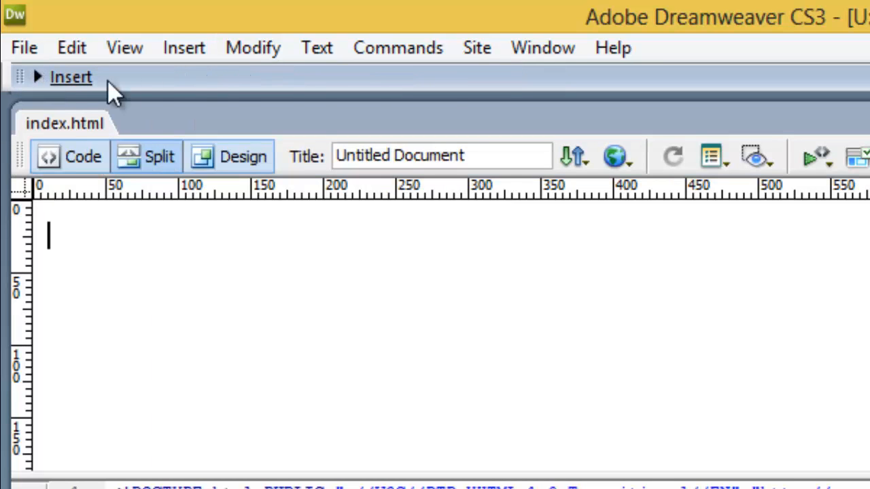
{"action": "left_click", "coordinate": [38, 77]}
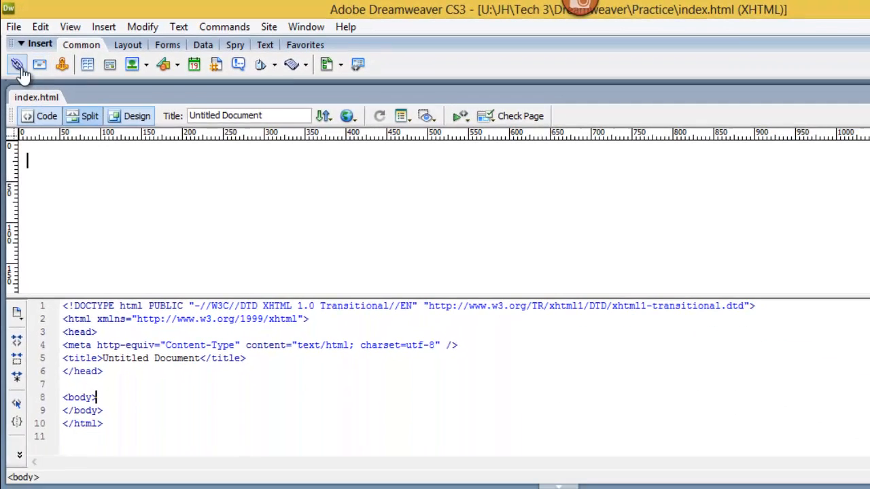
{"action": "left_click", "coordinate": [17, 66]}
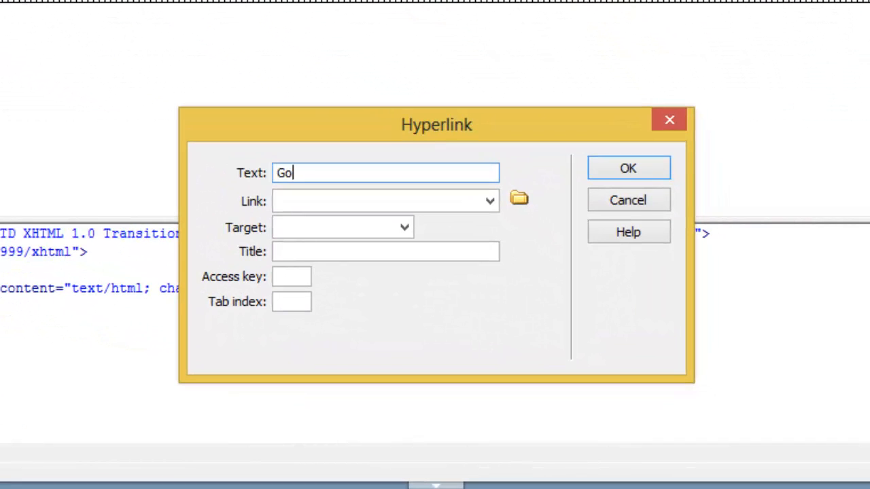
{"action": "key", "text": "Tab"}
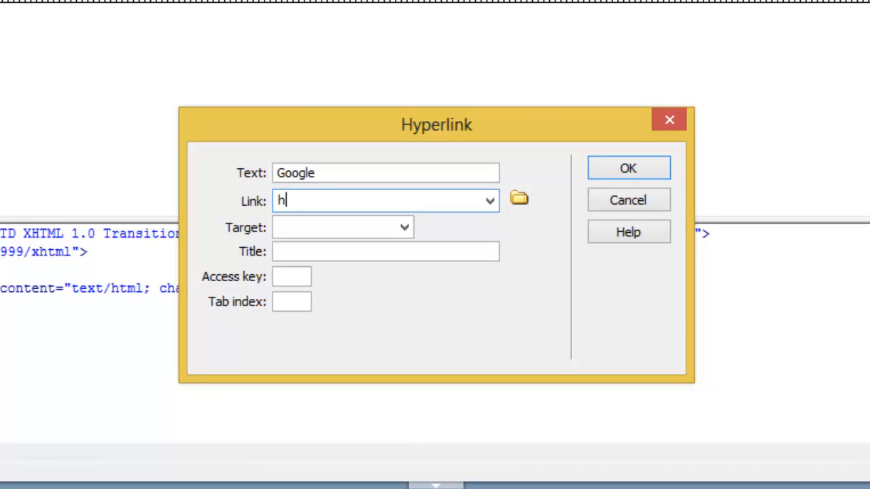
{"action": "type", "text": "http://www."}
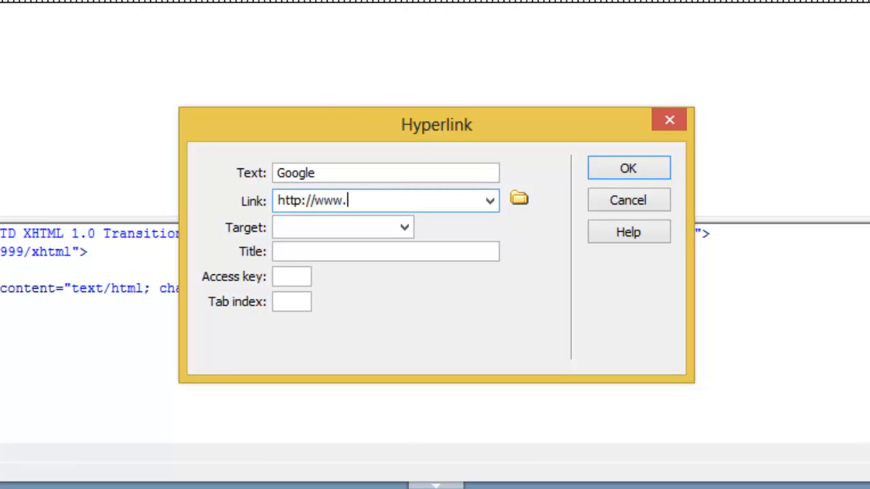
{"action": "type", "text": "google.com"}
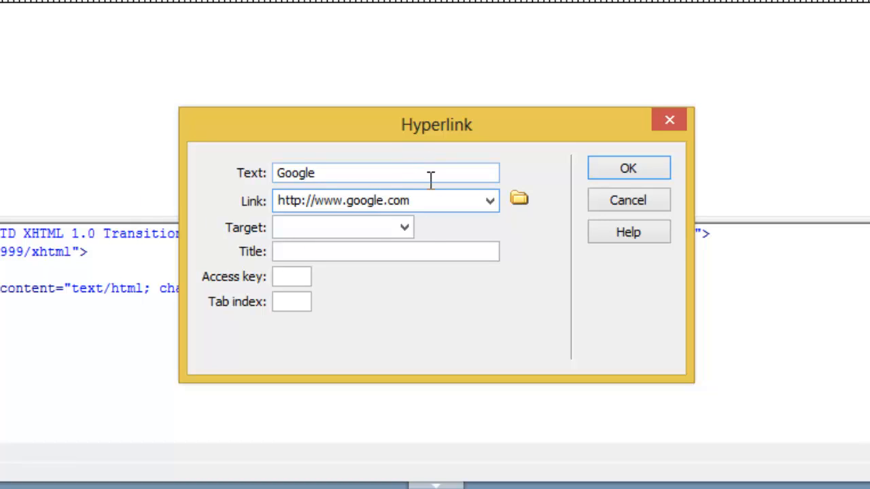
{"action": "left_click", "coordinate": [408, 228]}
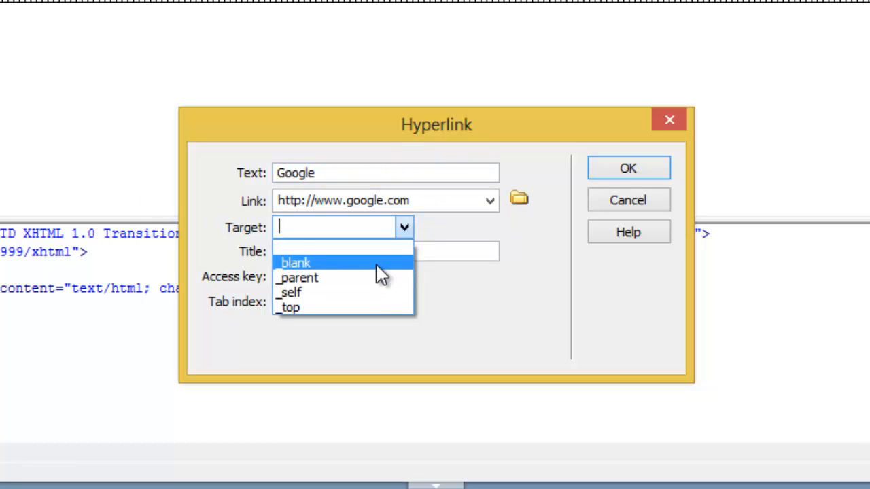
{"action": "left_click", "coordinate": [378, 266]}
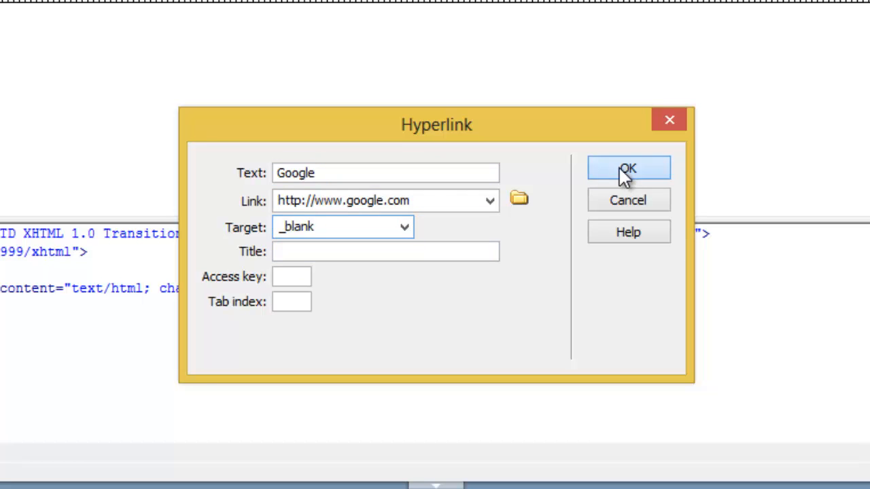
{"action": "left_click", "coordinate": [623, 171]}
Step: Insert an email link with the text "Contact Me" in a paragraph below the Google link, using the prefilled address, and start a new paragraph
{"action": "left_click", "coordinate": [208, 380]}
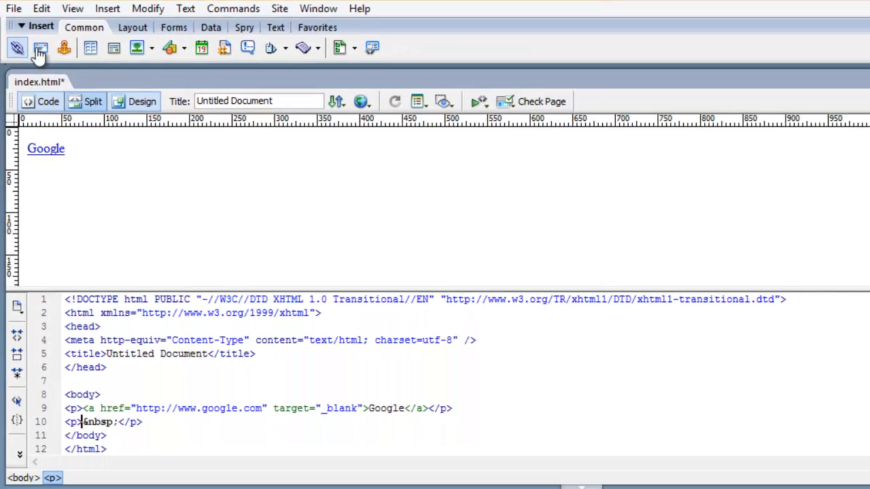
{"action": "left_click", "coordinate": [71, 92]}
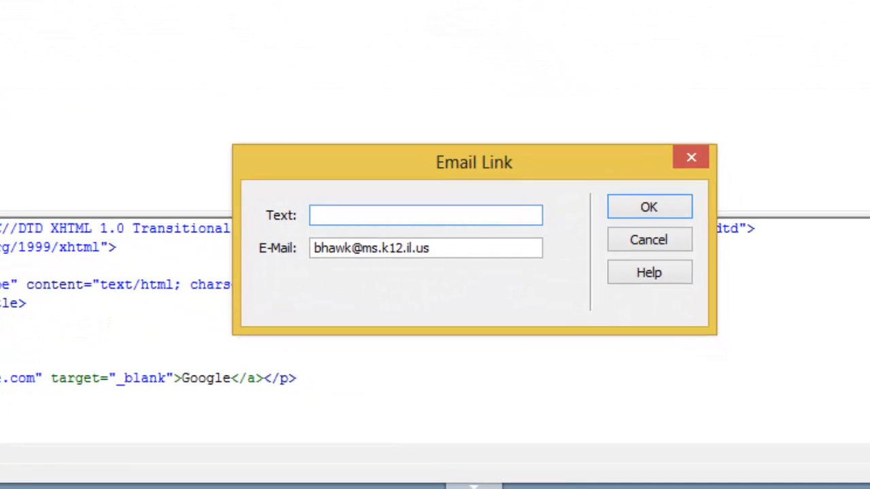
{"action": "type", "text": "Contact Me"}
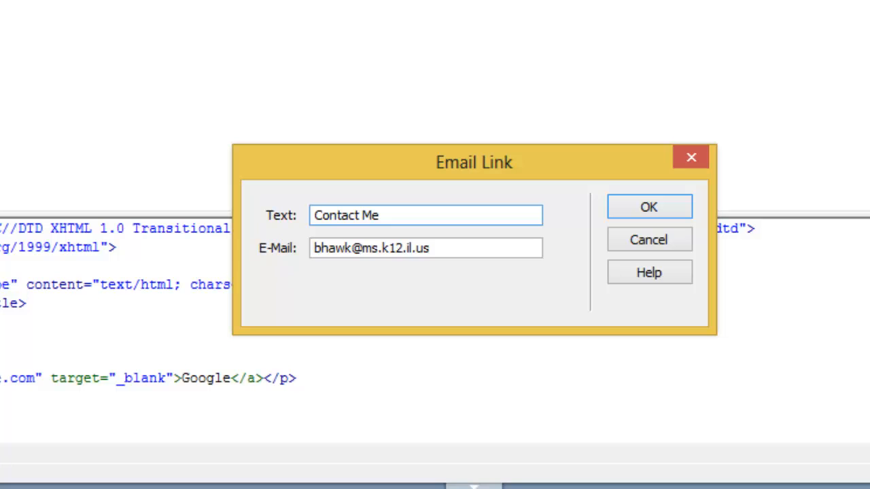
{"action": "left_click", "coordinate": [352, 250]}
{"action": "left_click", "coordinate": [453, 248]}
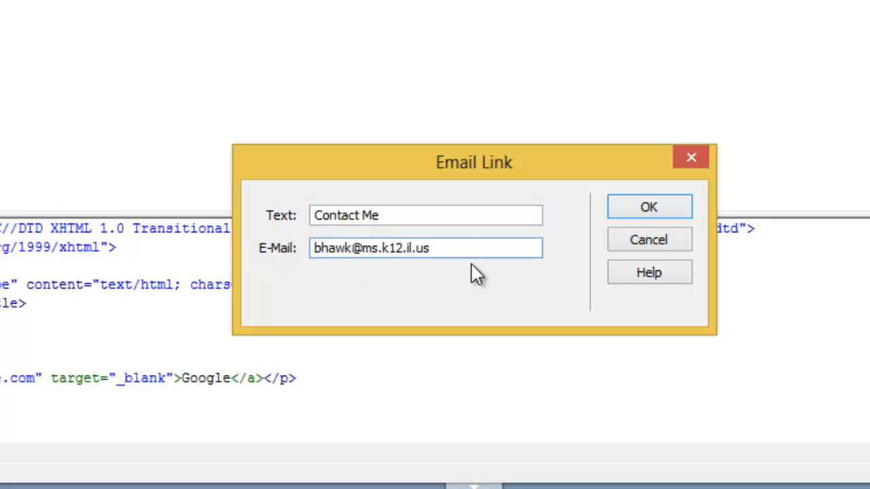
{"action": "left_click", "coordinate": [662, 207]}
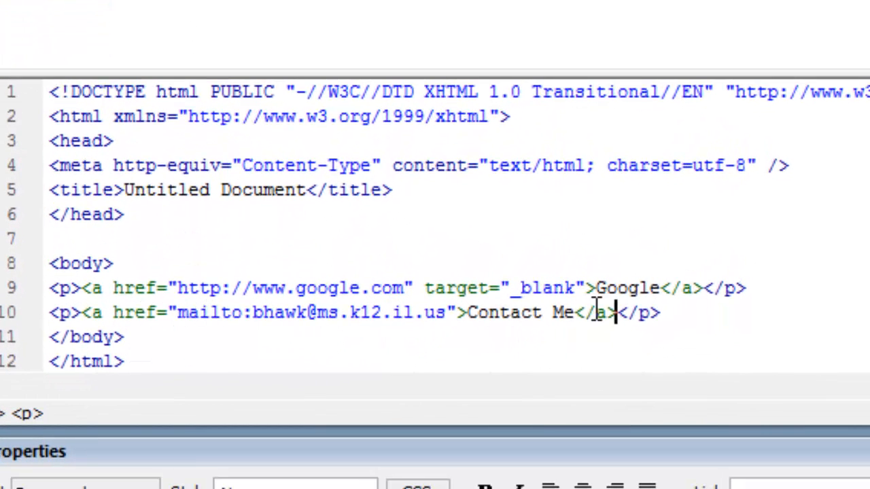
{"action": "key", "text": "Return"}
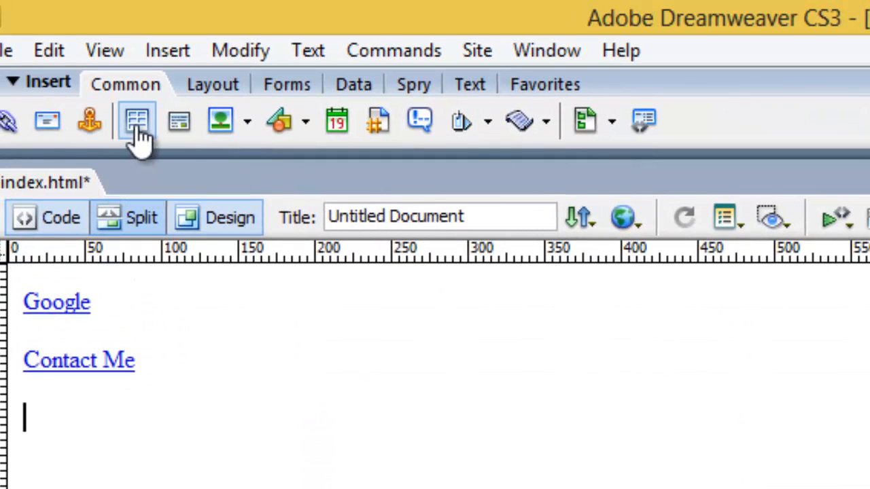
{"action": "left_click", "coordinate": [139, 125]}
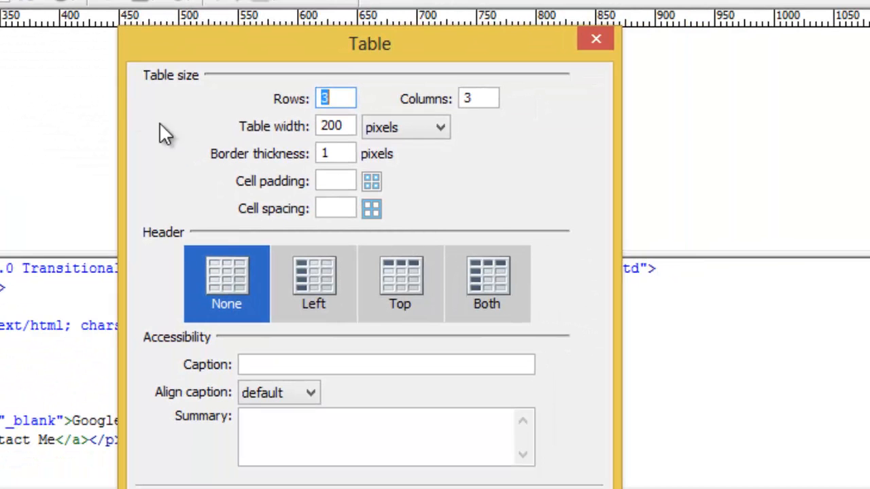
{"action": "key", "text": "Escape"}
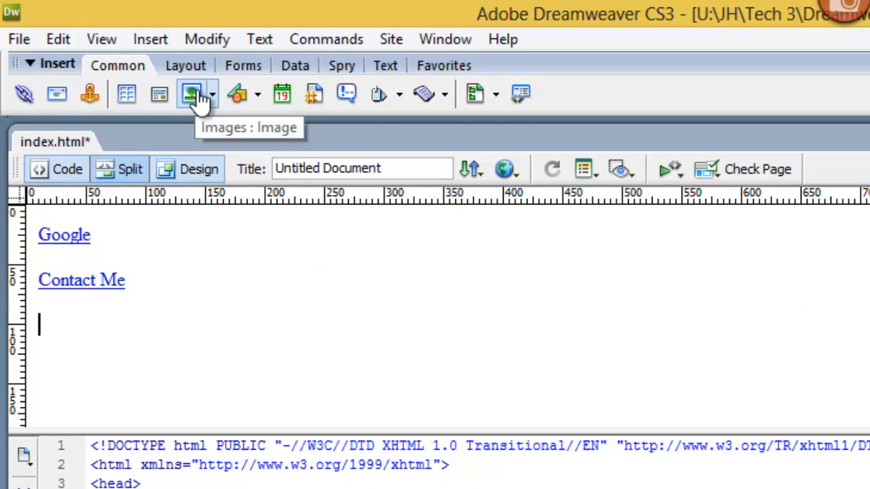
{"action": "left_click", "coordinate": [213, 98]}
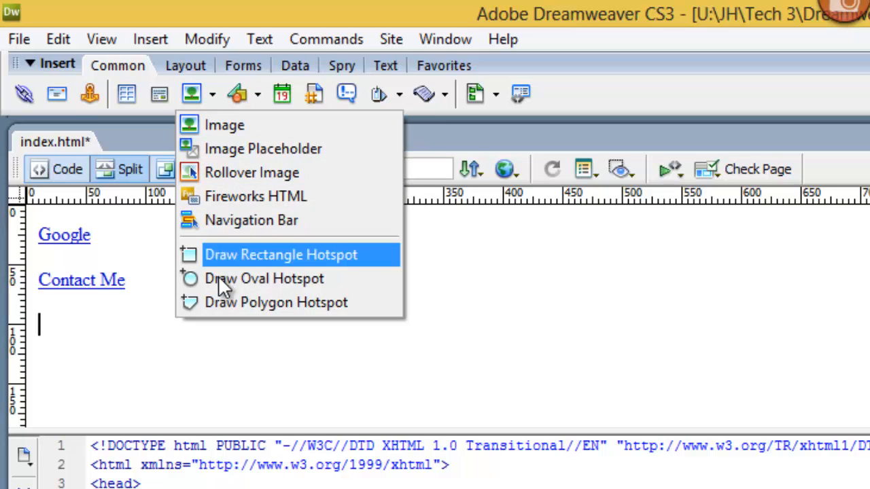
{"action": "left_click", "coordinate": [212, 95]}
{"action": "left_click", "coordinate": [212, 94]}
{"action": "left_click", "coordinate": [212, 94]}
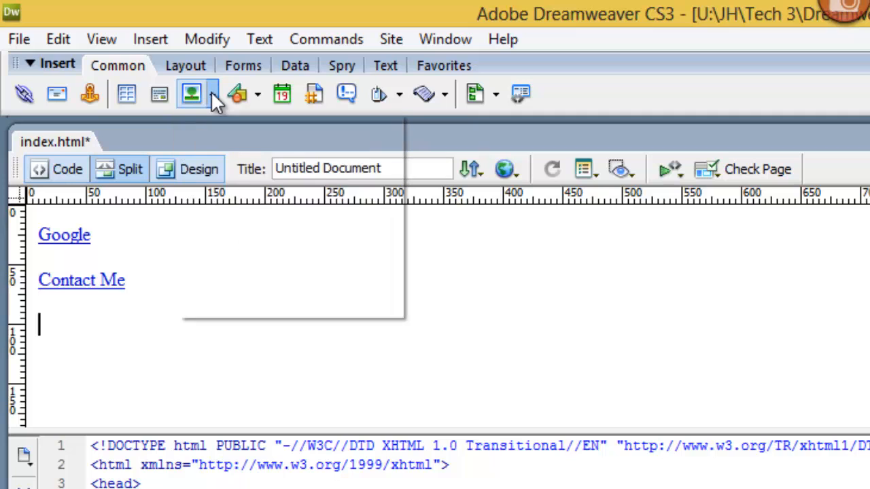
{"action": "left_click", "coordinate": [212, 94]}
{"action": "left_click", "coordinate": [199, 92]}
{"action": "key", "text": "Escape"}
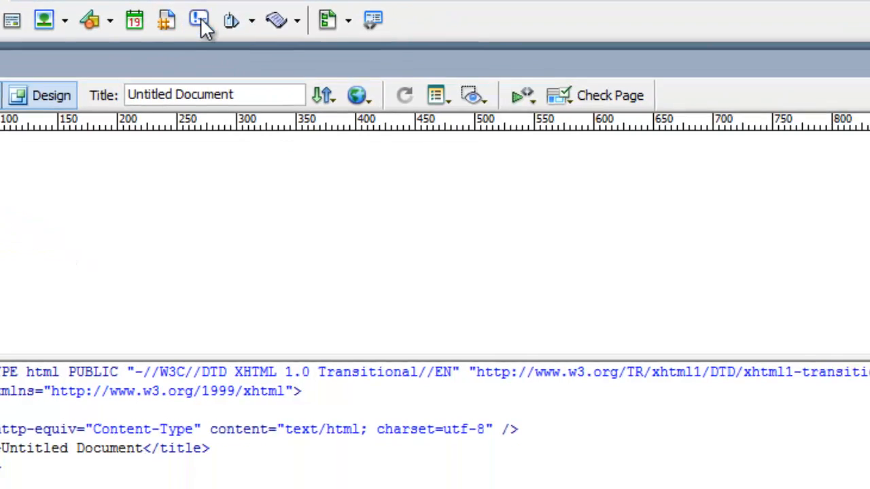
Step: Insert an HTML comment reading "Here's a comment." in the empty paragraph below the Contact Me link
{"action": "left_click", "coordinate": [347, 95]}
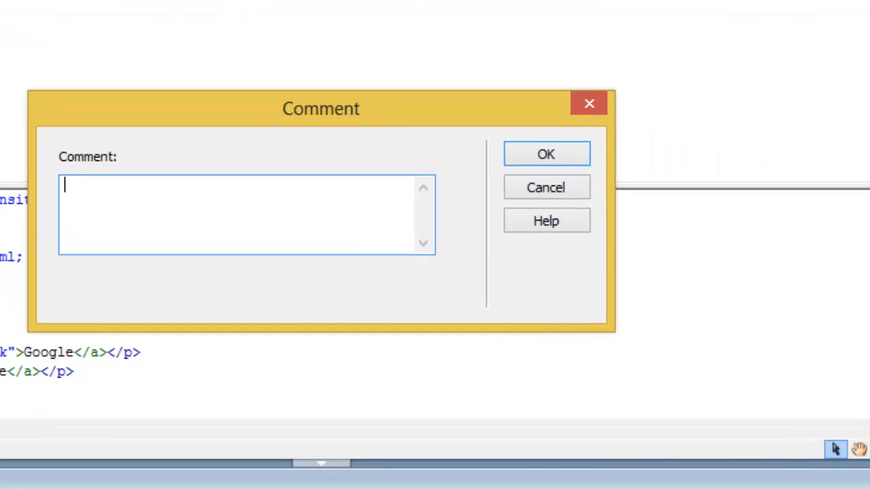
{"action": "type", "text": "Here's a comment."}
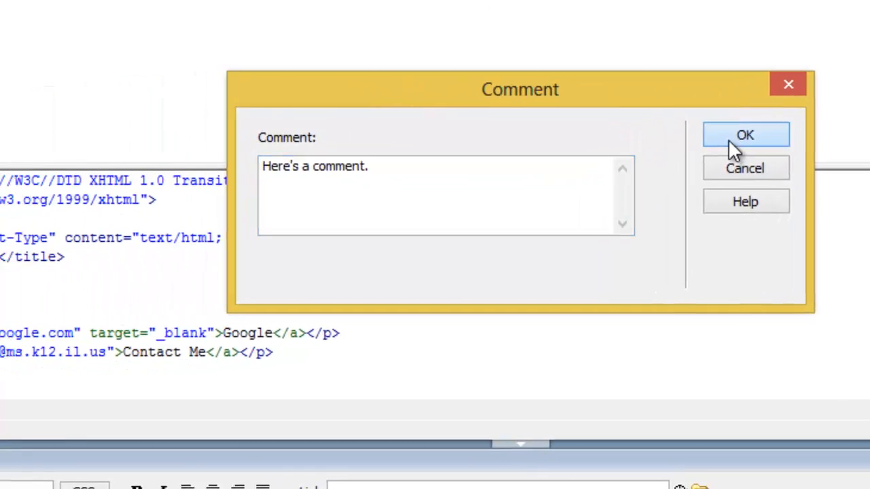
{"action": "left_click", "coordinate": [546, 154]}
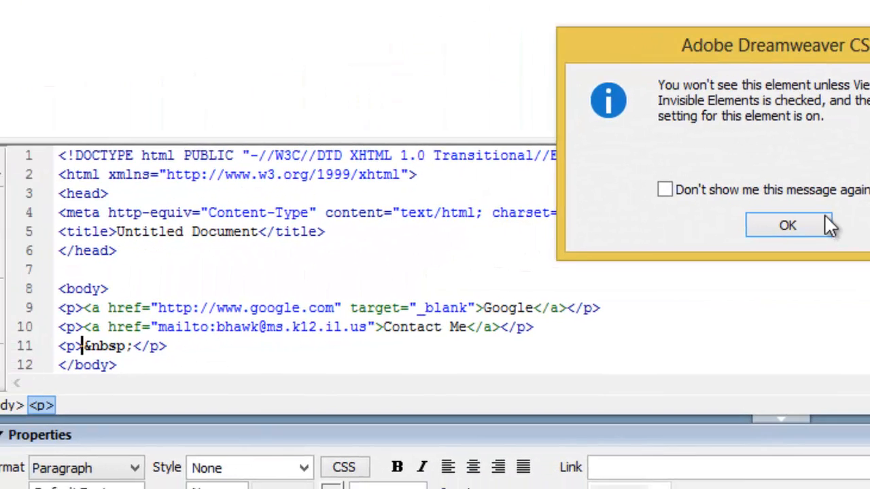
{"action": "left_click", "coordinate": [807, 224]}
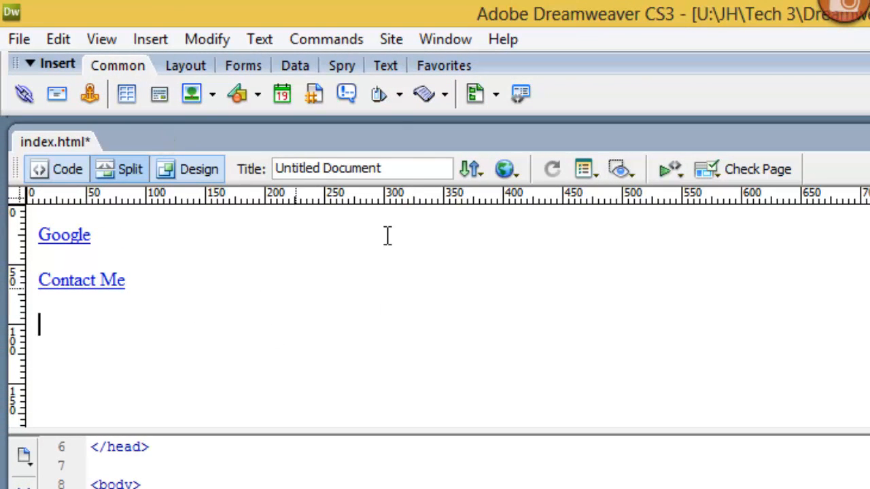
{"action": "left_click", "coordinate": [386, 66]}
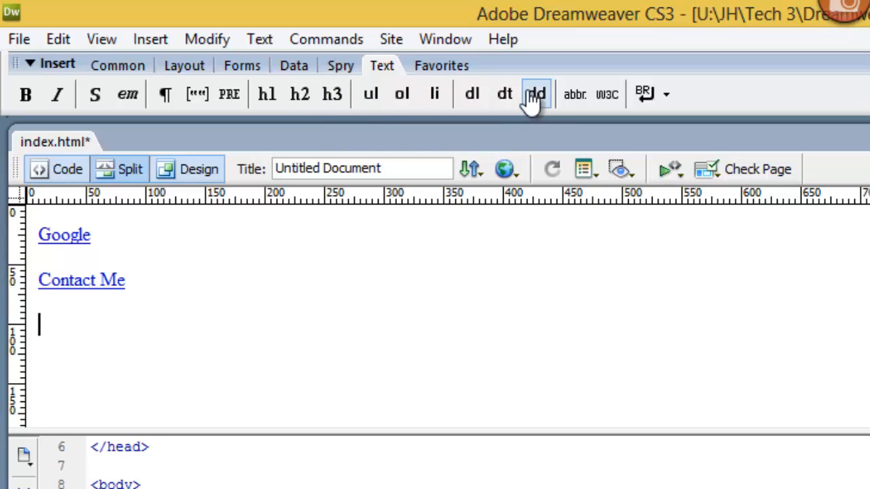
{"action": "left_click", "coordinate": [666, 95]}
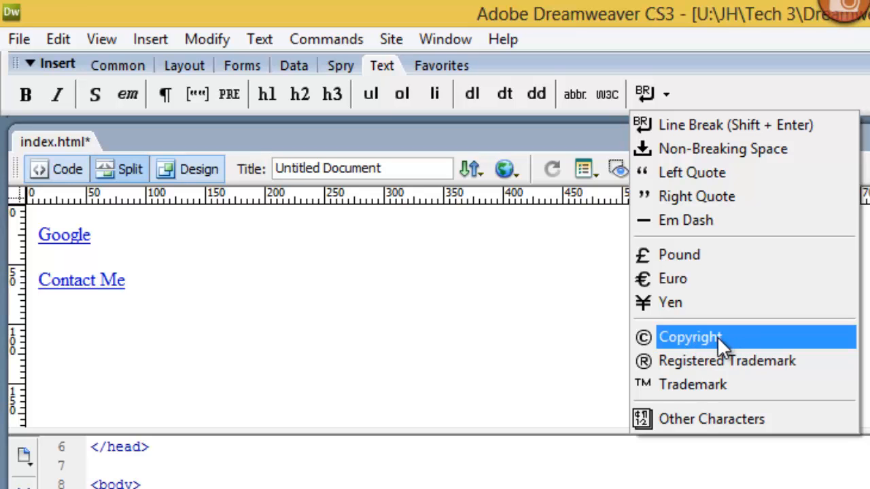
{"action": "left_click", "coordinate": [706, 419]}
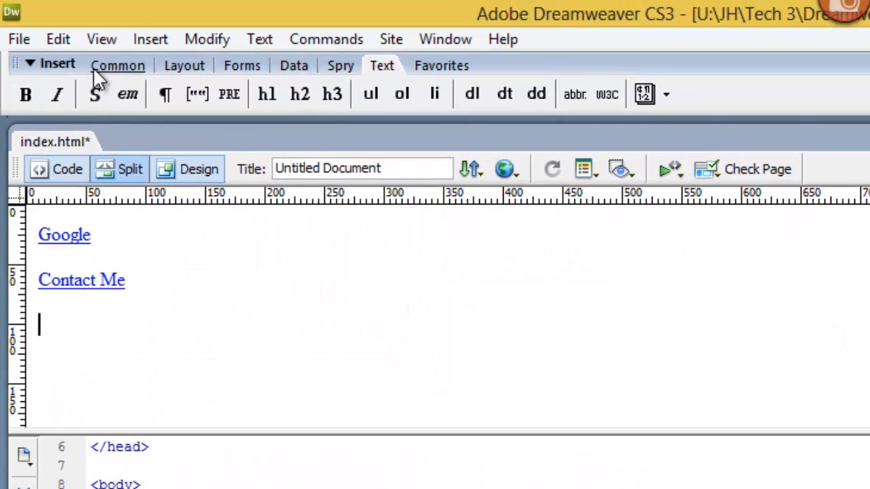
{"action": "left_click", "coordinate": [113, 69]}
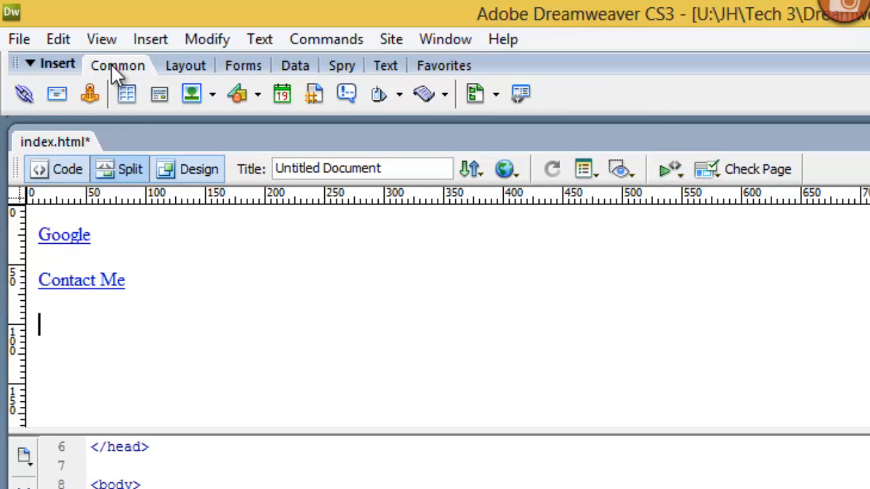
{"action": "left_click", "coordinate": [19, 37]}
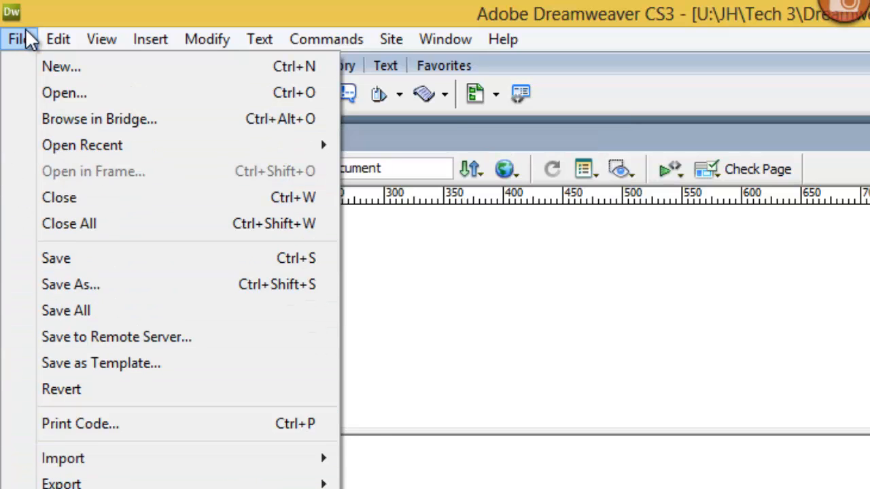
{"action": "mouse_move", "coordinate": [51, 34]}
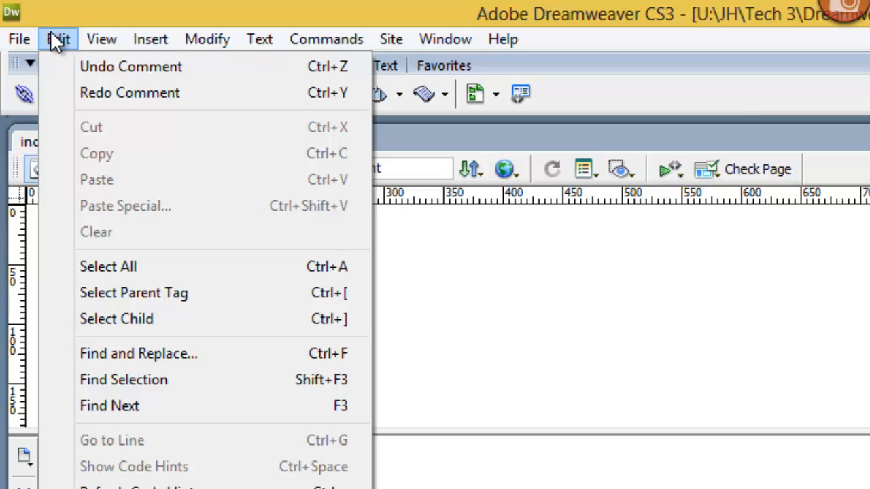
{"action": "mouse_move", "coordinate": [98, 41]}
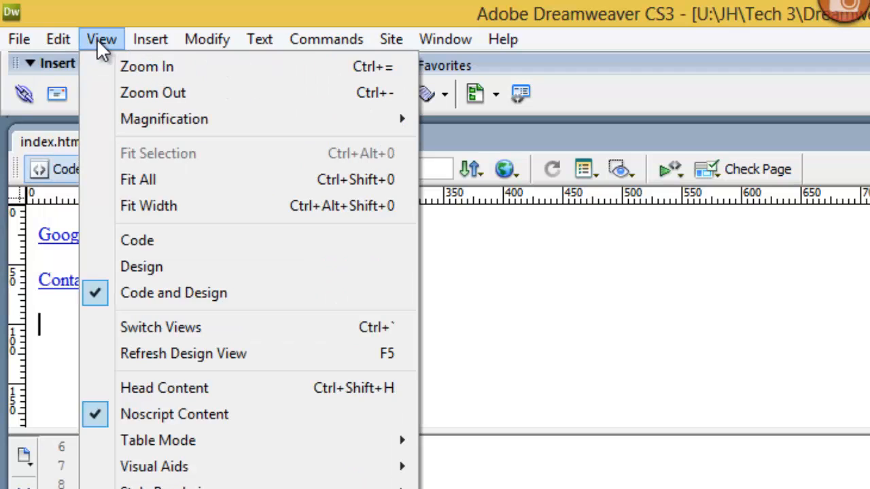
{"action": "mouse_move", "coordinate": [149, 39]}
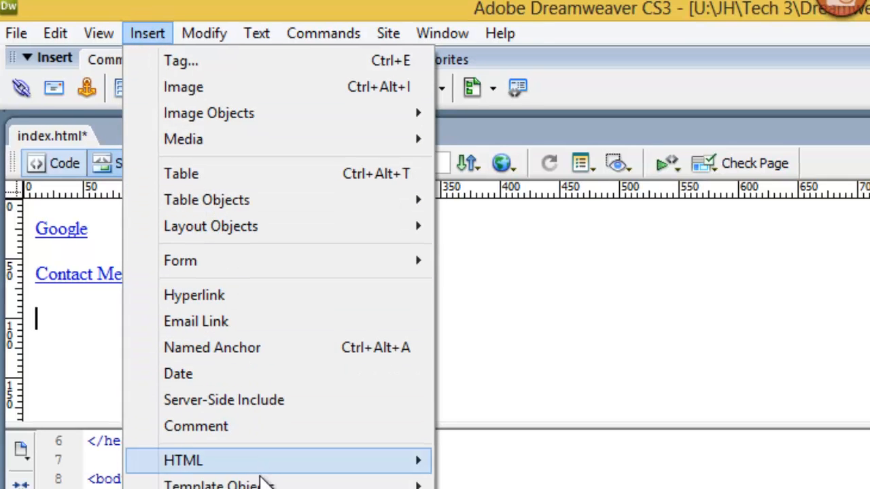
{"action": "mouse_move", "coordinate": [285, 466]}
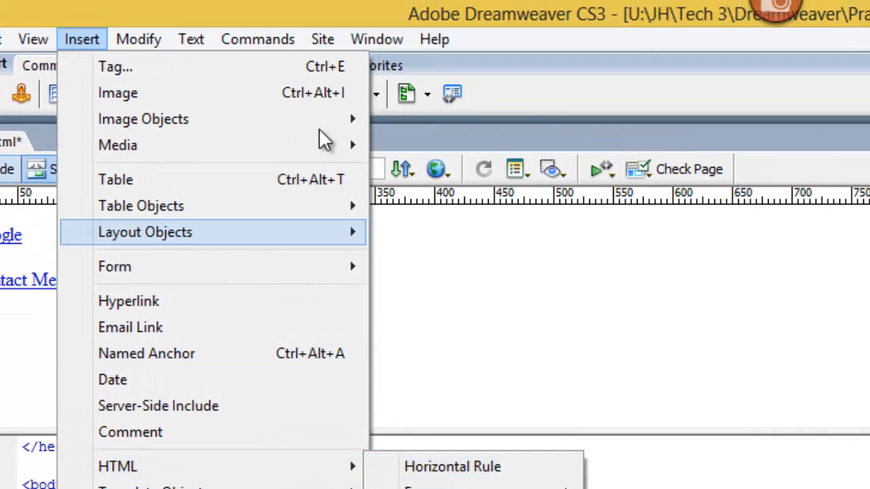
{"action": "mouse_move", "coordinate": [330, 39]}
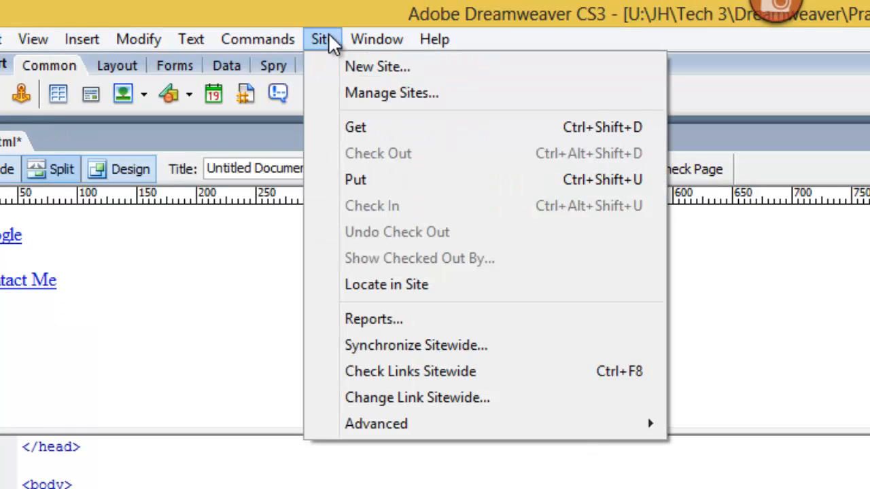
Step: Examine the available workspace panels and the paragraph format, font and style choices in the Properties inspector
{"action": "mouse_move", "coordinate": [373, 42]}
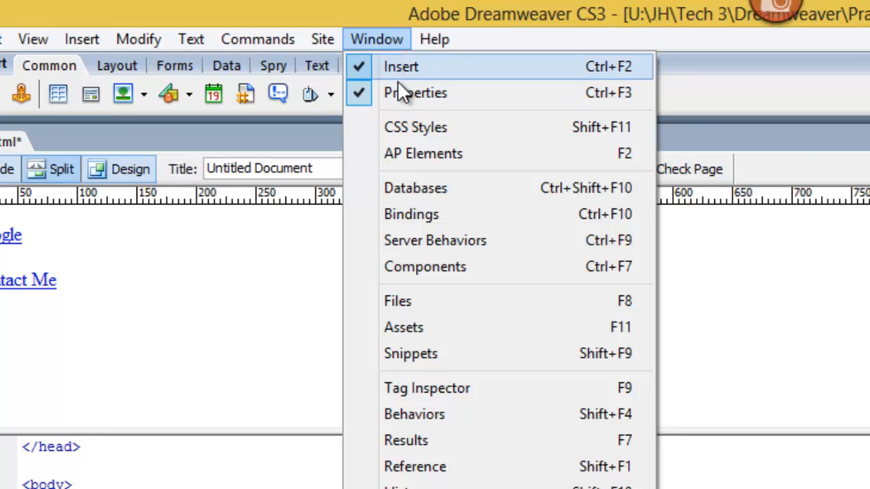
{"action": "left_click", "coordinate": [388, 39]}
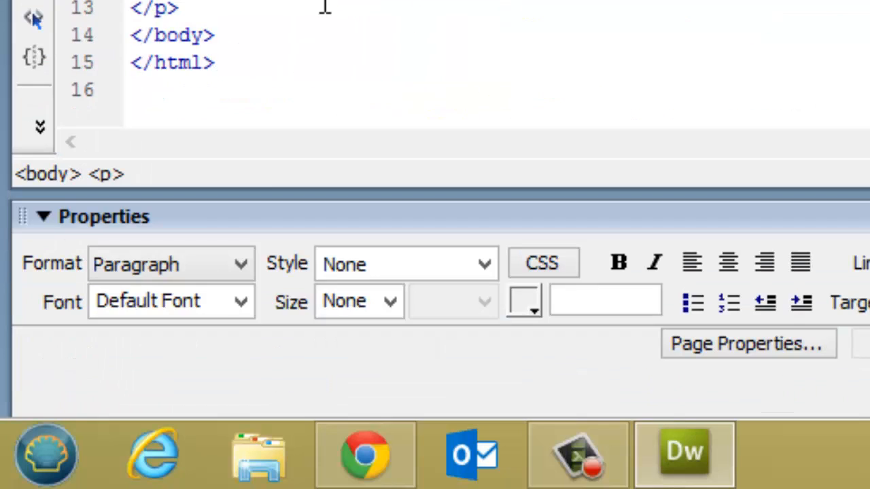
{"action": "left_click", "coordinate": [42, 227]}
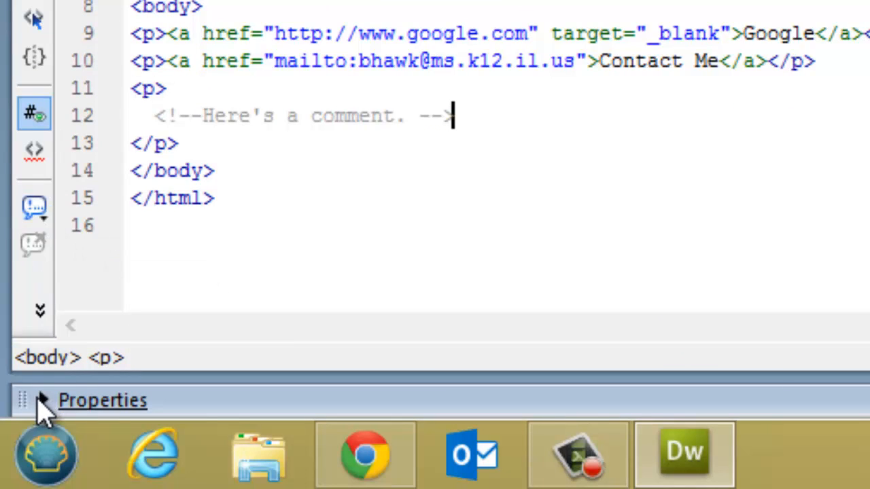
{"action": "left_click", "coordinate": [41, 401]}
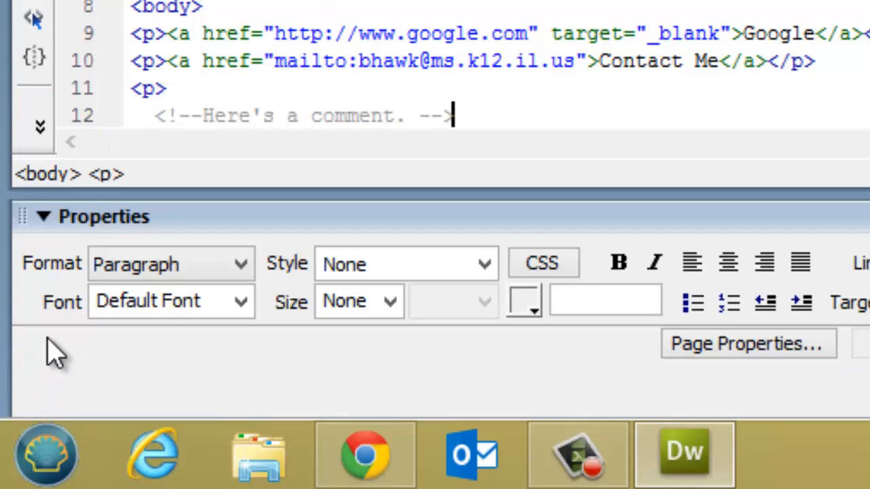
{"action": "left_click", "coordinate": [246, 270]}
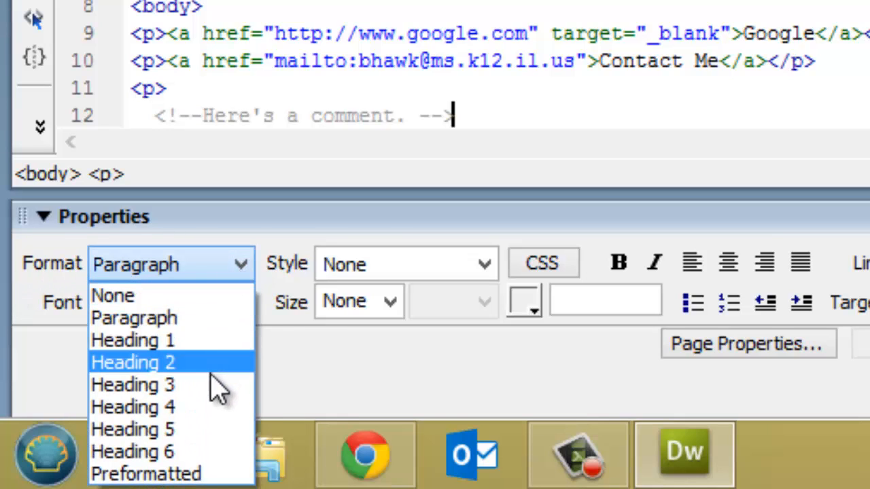
{"action": "left_click", "coordinate": [238, 269]}
{"action": "left_click", "coordinate": [241, 304]}
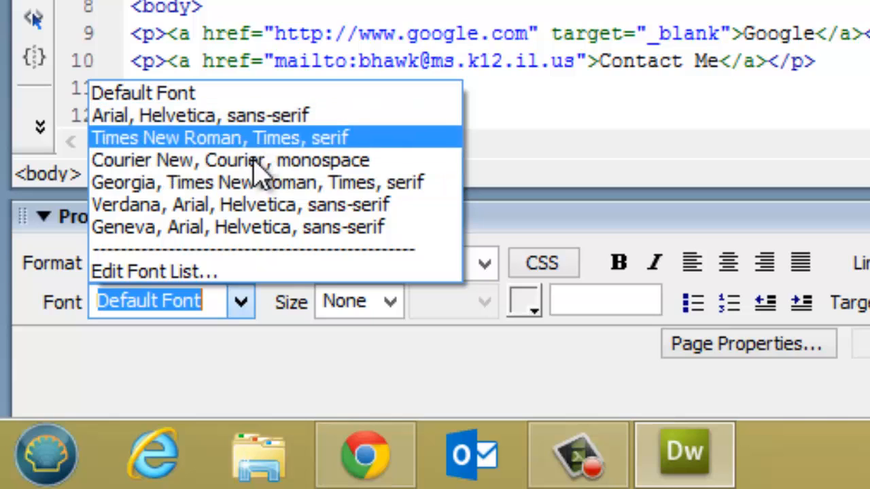
{"action": "left_click", "coordinate": [239, 303]}
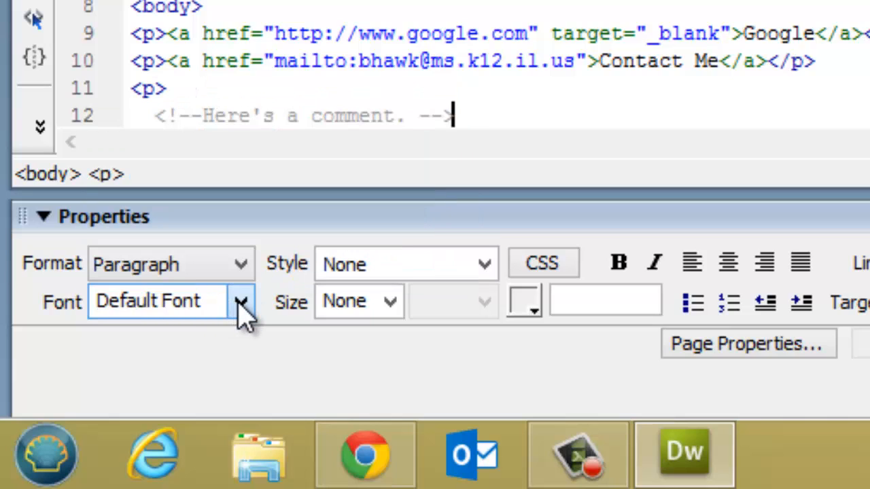
{"action": "left_click", "coordinate": [485, 266]}
{"action": "left_click", "coordinate": [485, 266]}
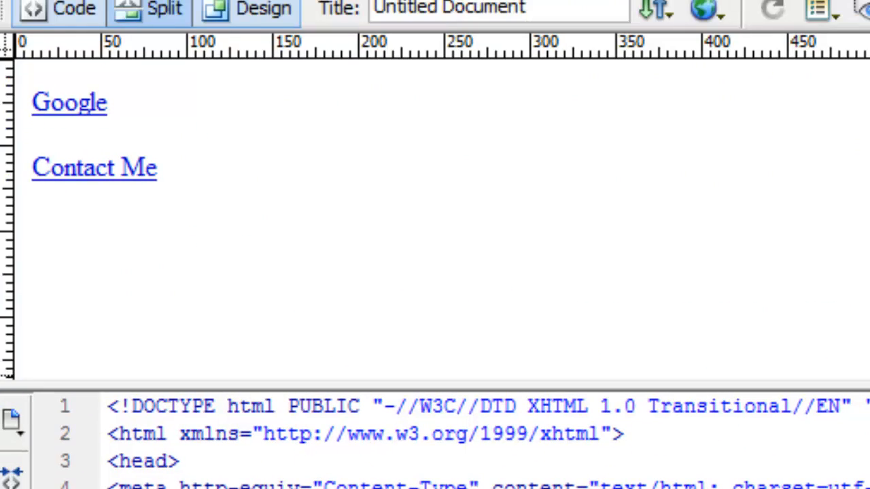
{"action": "type", "text": "Yahoo"}
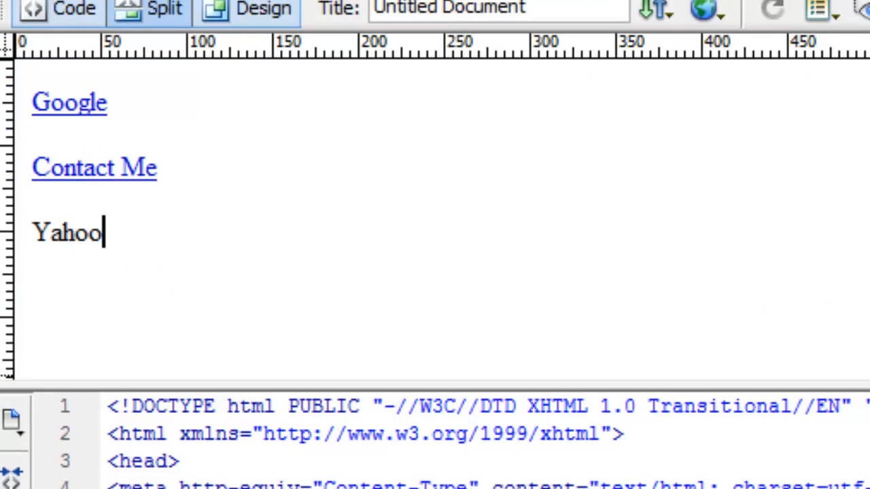
{"action": "double_click", "coordinate": [84, 231]}
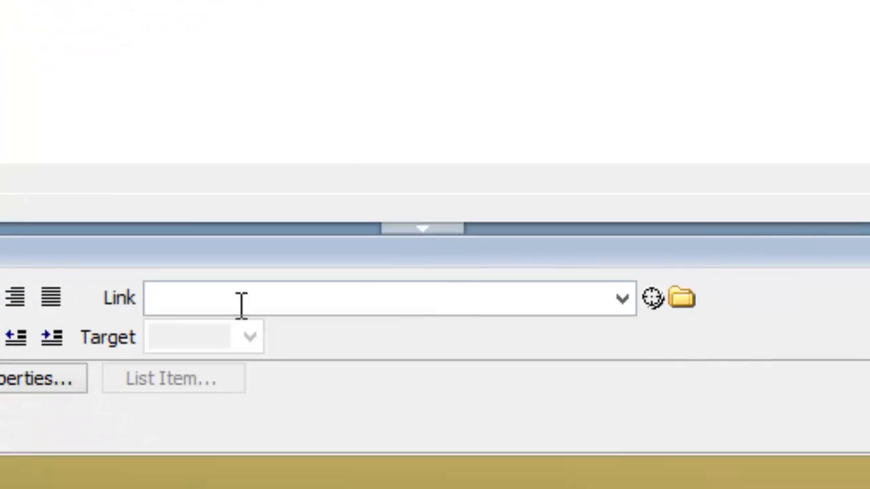
{"action": "left_click", "coordinate": [241, 303]}
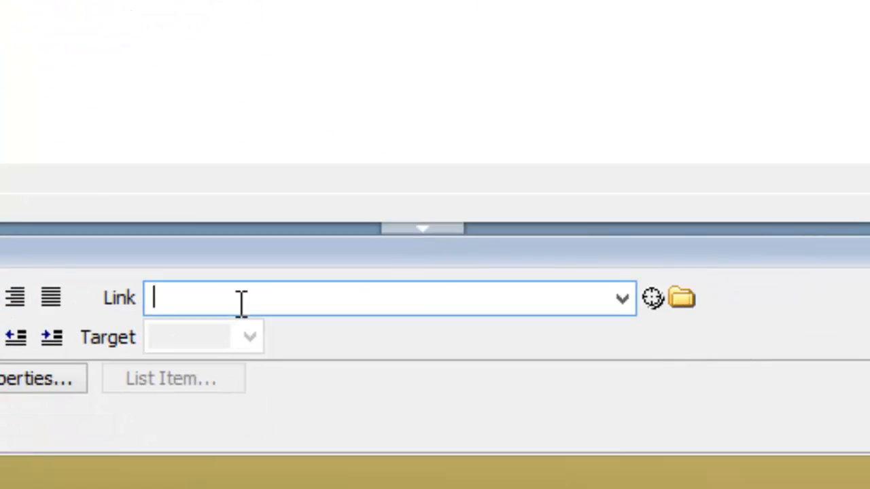
{"action": "type", "text": "http:"}
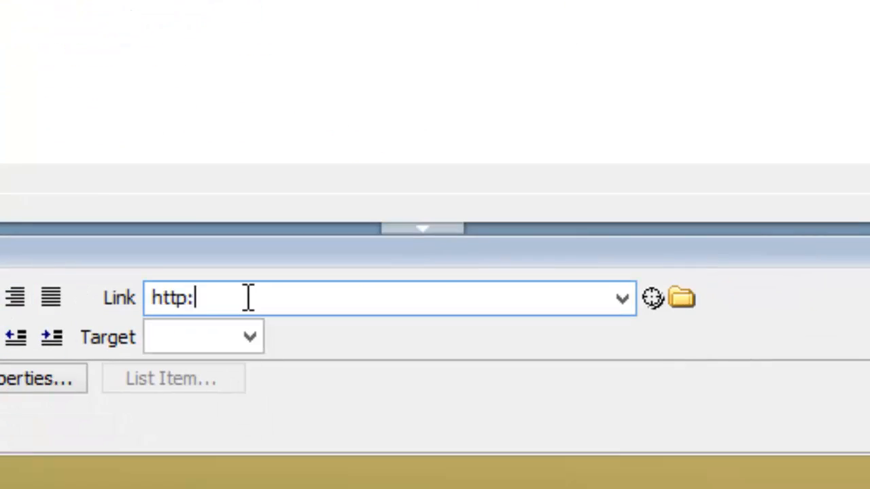
{"action": "type", "text": "//www.yaoo"}
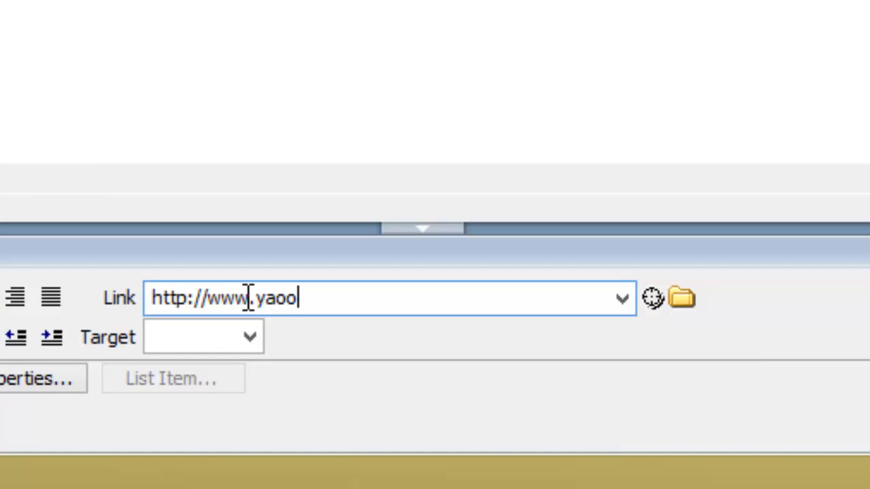
{"action": "key", "text": "BackSpace"}
{"action": "key", "text": "BackSpace"}
{"action": "type", "text": "hoo.com"}
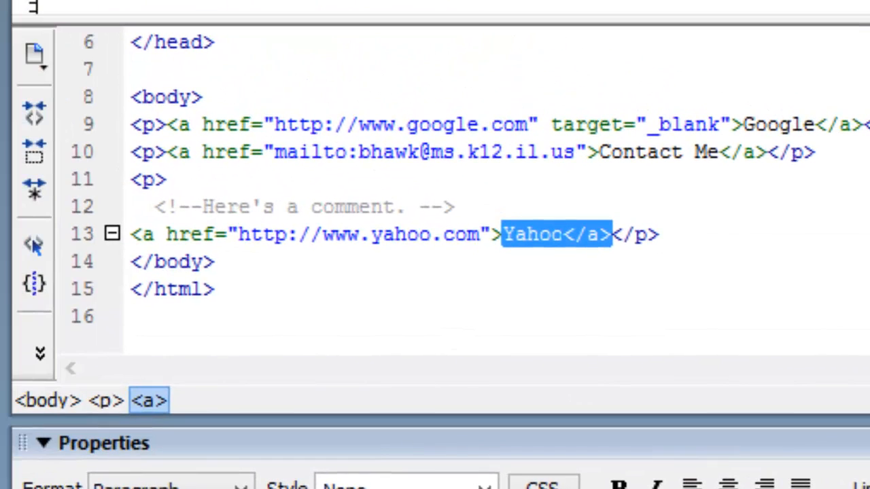
{"action": "left_click", "coordinate": [610, 234]}
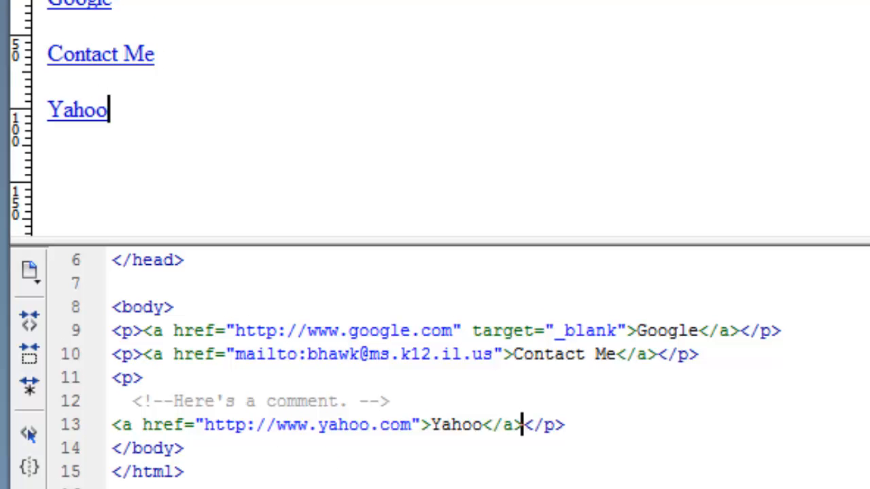
Step: Set the Yahoo link's target to _blank and start a new paragraph below it
{"action": "left_click", "coordinate": [86, 112]}
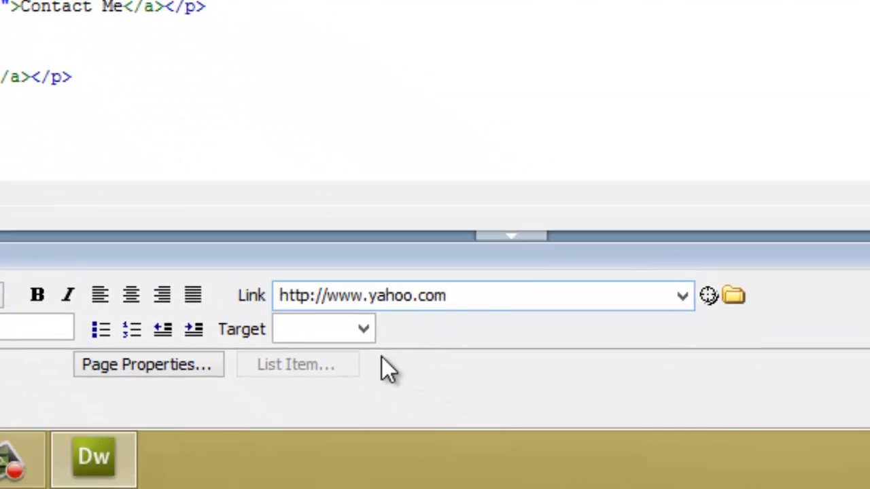
{"action": "left_click", "coordinate": [365, 329]}
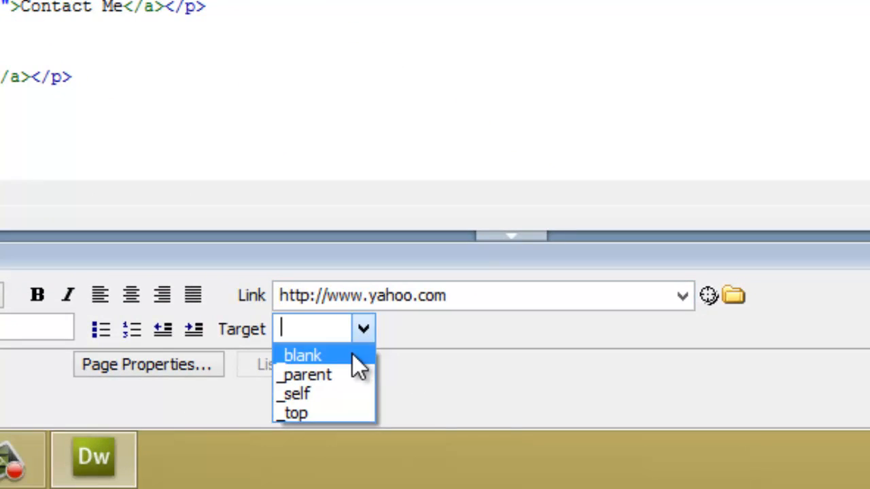
{"action": "left_click", "coordinate": [352, 355]}
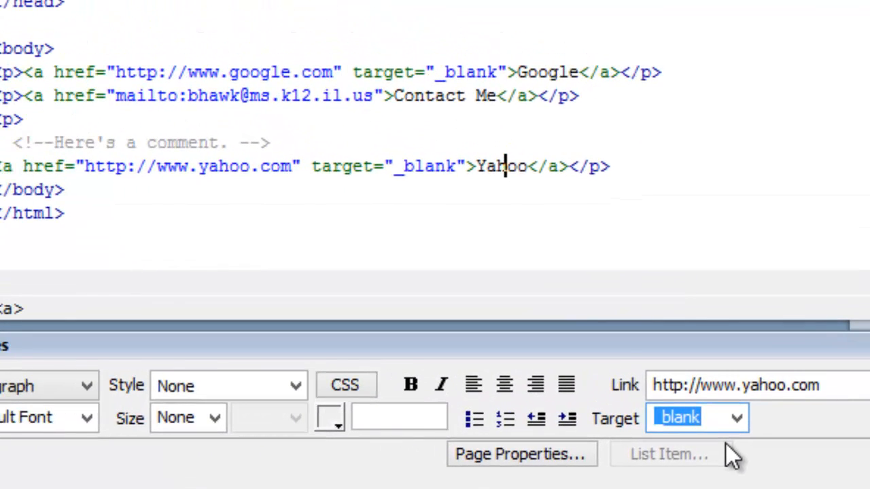
{"action": "left_click", "coordinate": [103, 54]}
{"action": "key", "text": "Return"}
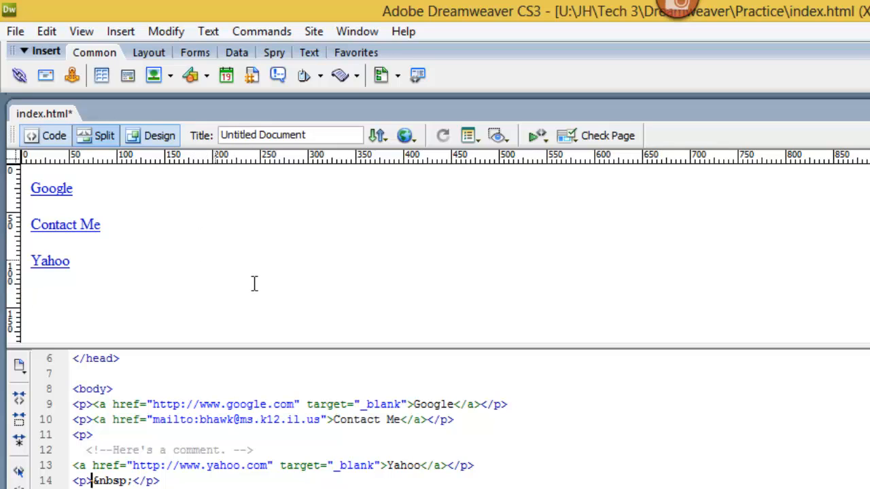
Step: Review the formatting options offered for the empty paragraph, including paragraph format, list, alignment, font and style
{"action": "right_click", "coordinate": [143, 283]}
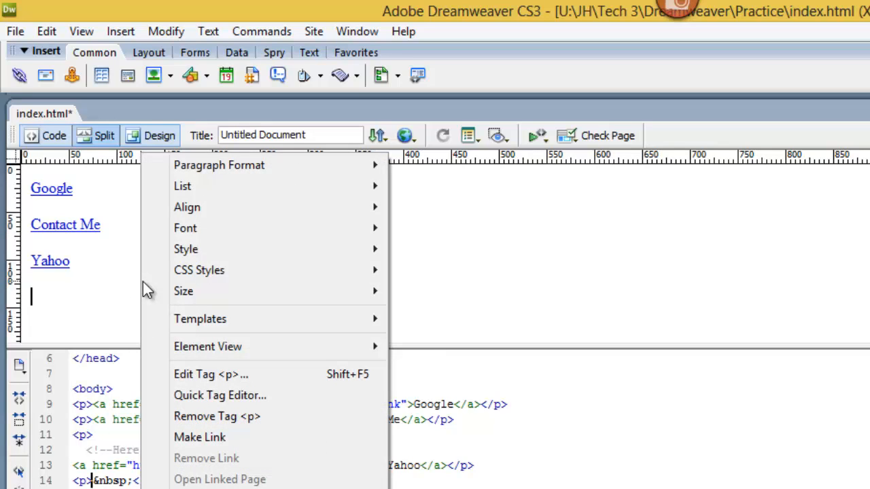
{"action": "mouse_move", "coordinate": [327, 174]}
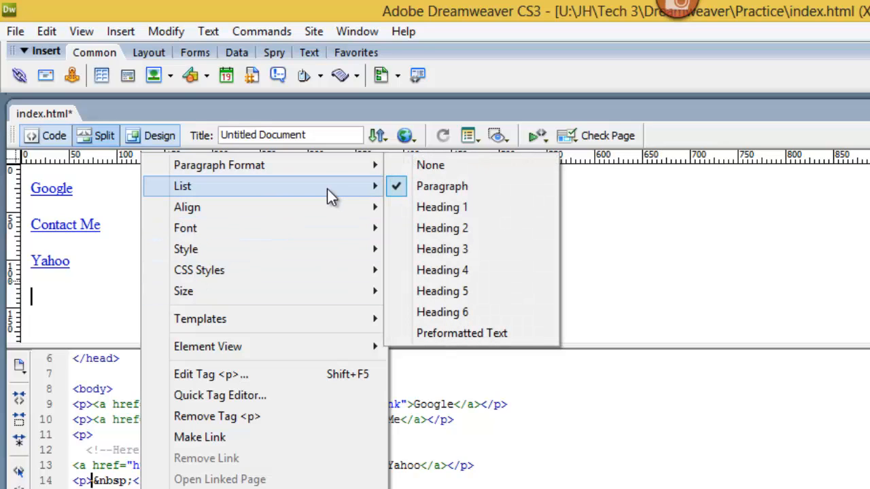
{"action": "mouse_move", "coordinate": [326, 189]}
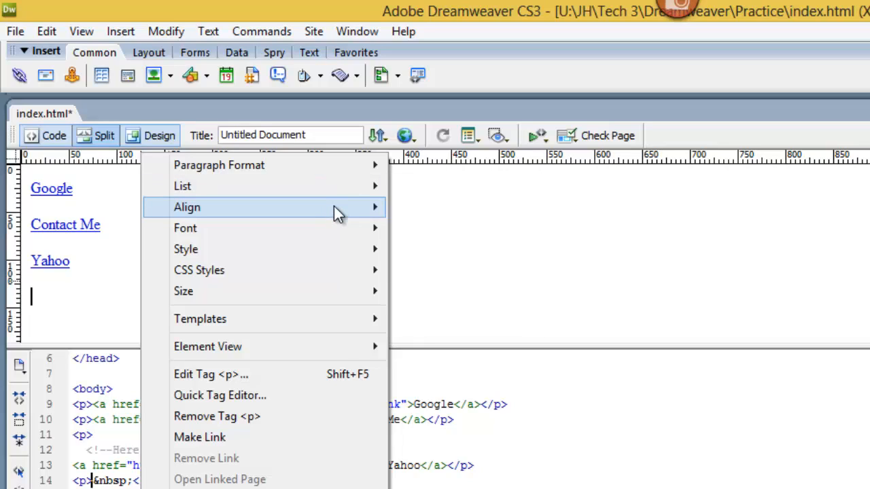
{"action": "mouse_move", "coordinate": [336, 211]}
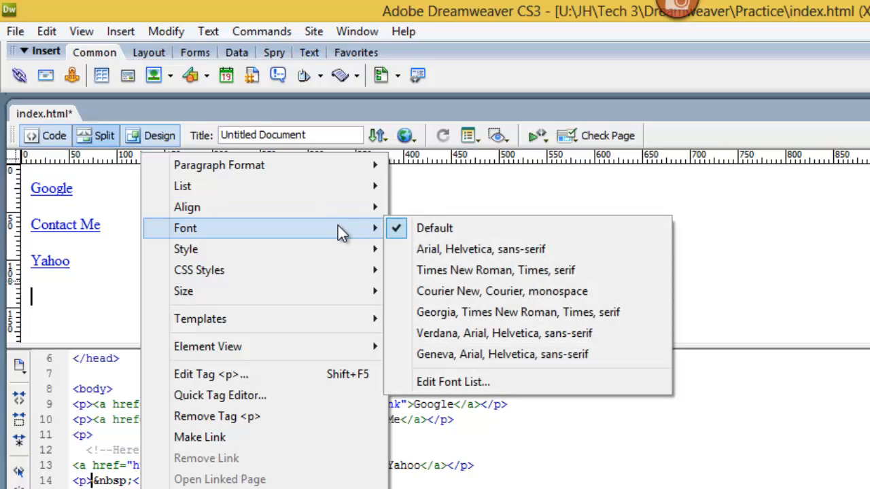
{"action": "mouse_move", "coordinate": [338, 246]}
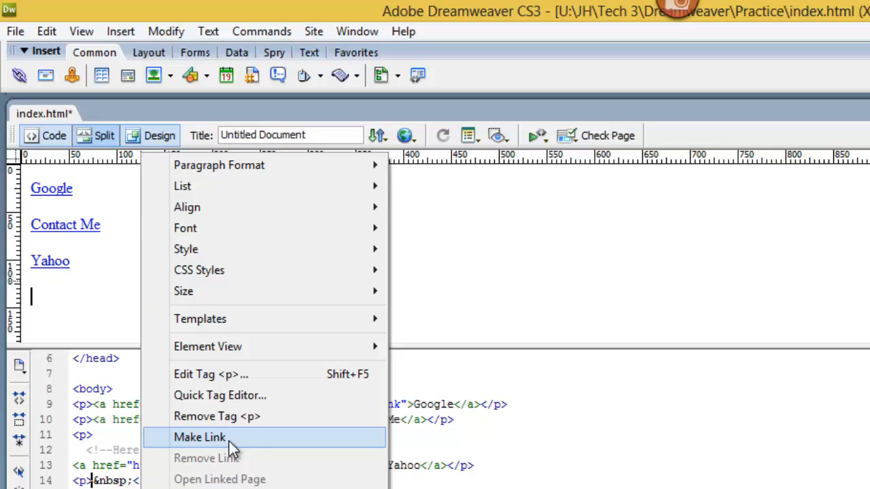
{"action": "left_click", "coordinate": [38, 297]}
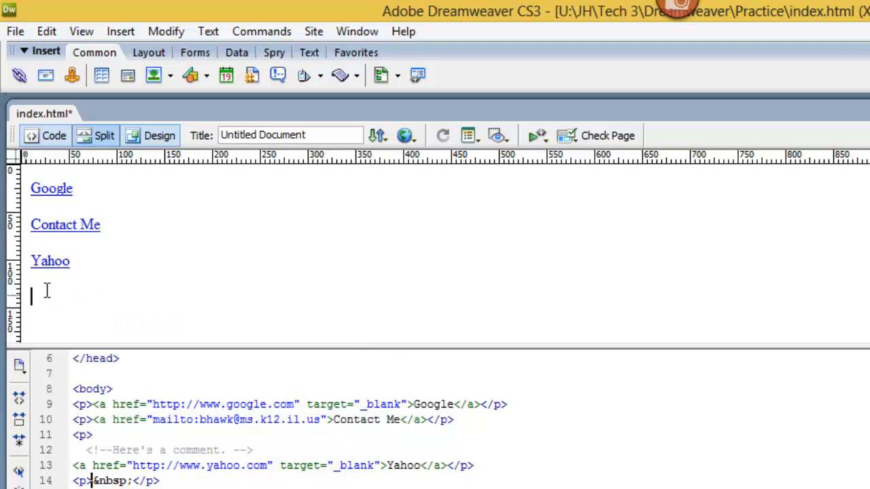
Step: Set the page title to "Practice DW"
{"action": "left_click_drag", "start_coordinate": [326, 134], "coordinate": [151, 135]}
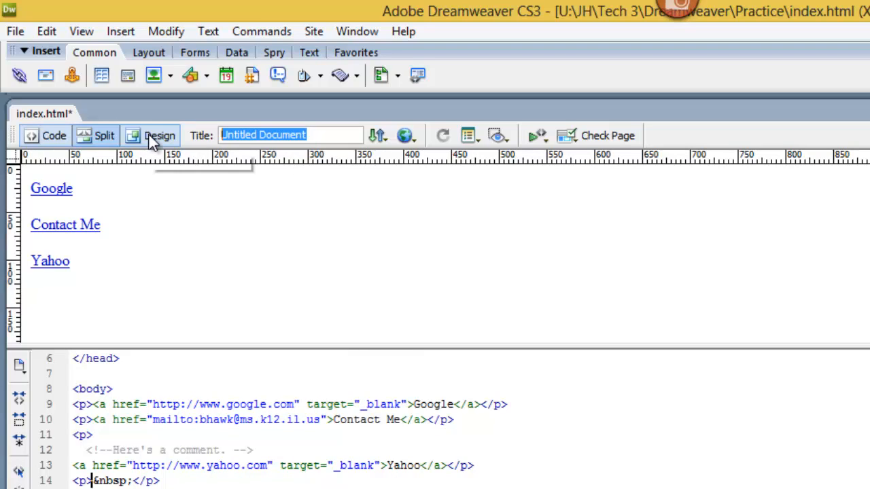
{"action": "type", "text": "Practi"}
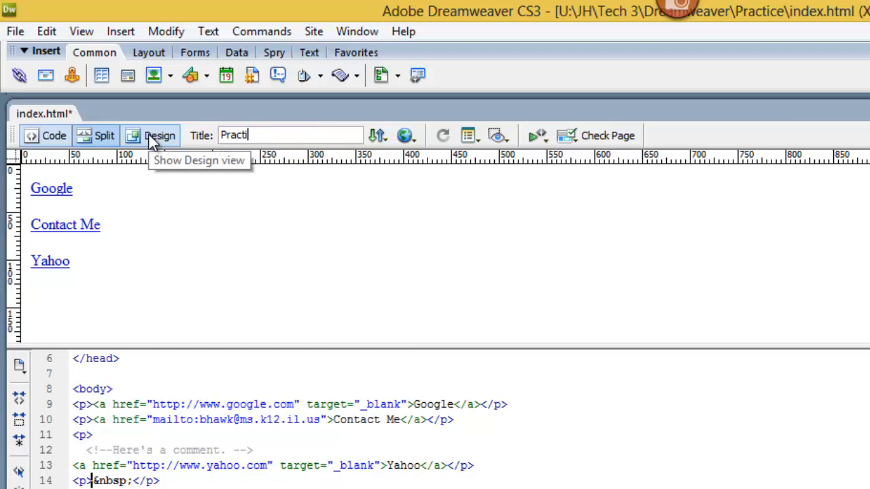
{"action": "type", "text": "ce DW"}
{"action": "key", "text": "Return"}
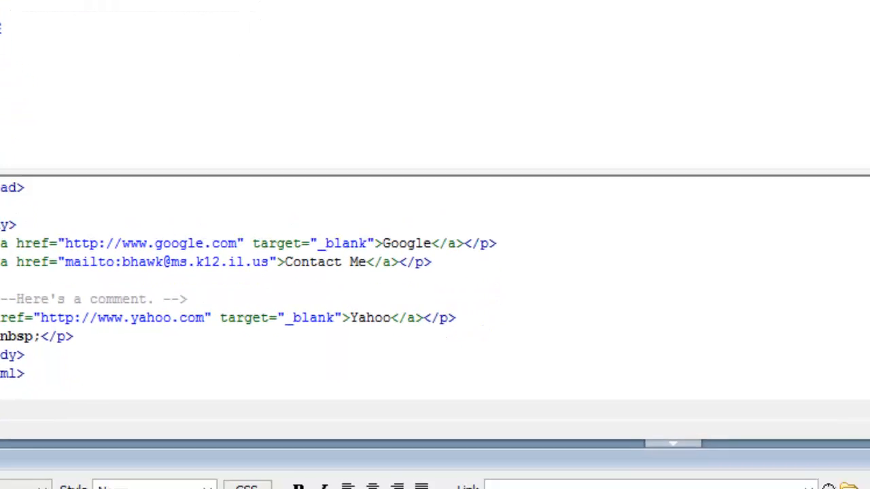
Step: In the page properties, set the text color to #FFFFFF and the background color to #F0F0F0
{"action": "left_click", "coordinate": [315, 289]}
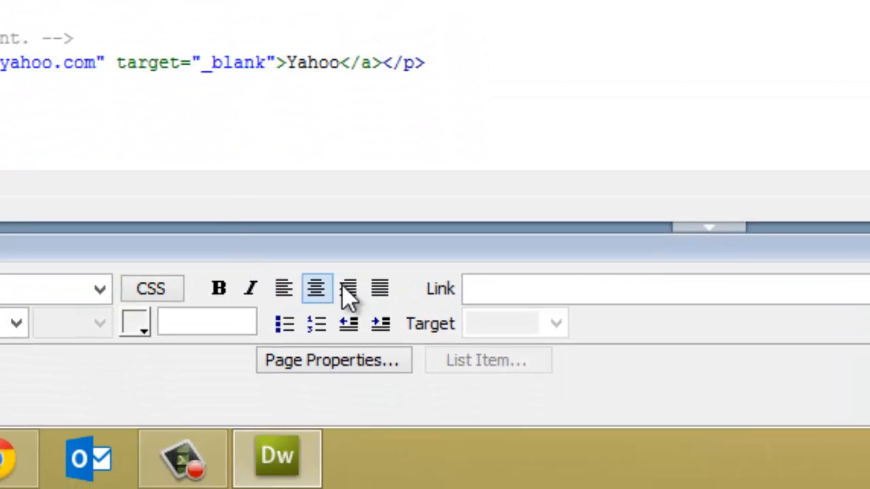
{"action": "left_click", "coordinate": [333, 360]}
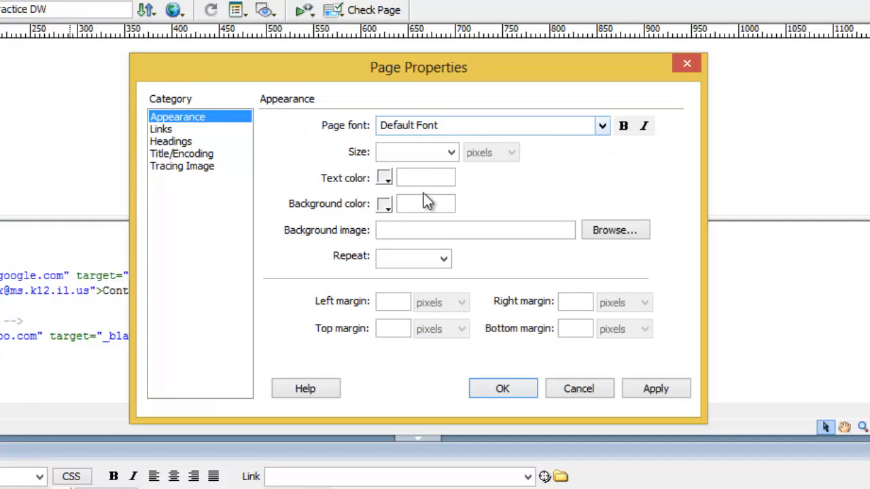
{"action": "left_click", "coordinate": [385, 179]}
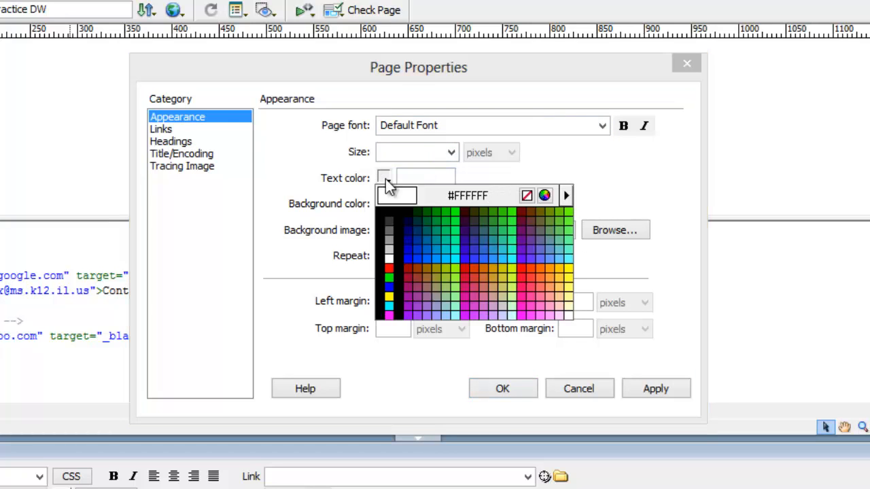
{"action": "left_click", "coordinate": [386, 182]}
{"action": "left_click", "coordinate": [385, 204]}
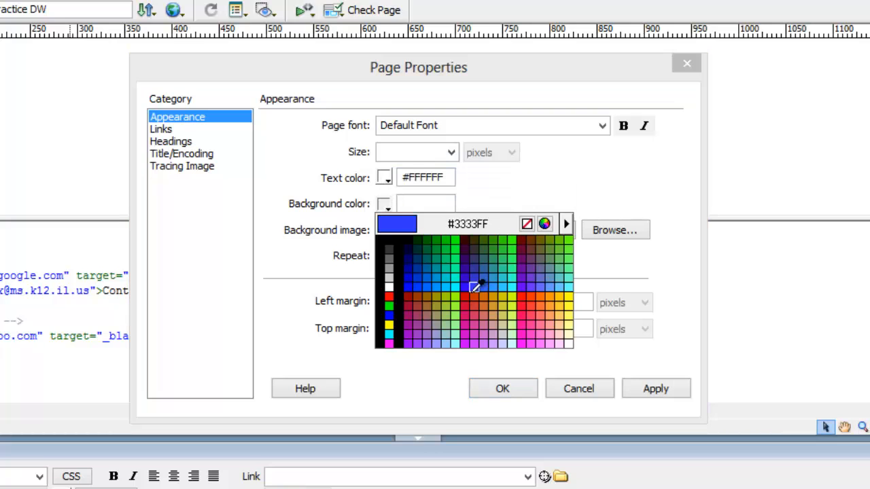
{"action": "left_click", "coordinate": [384, 207]}
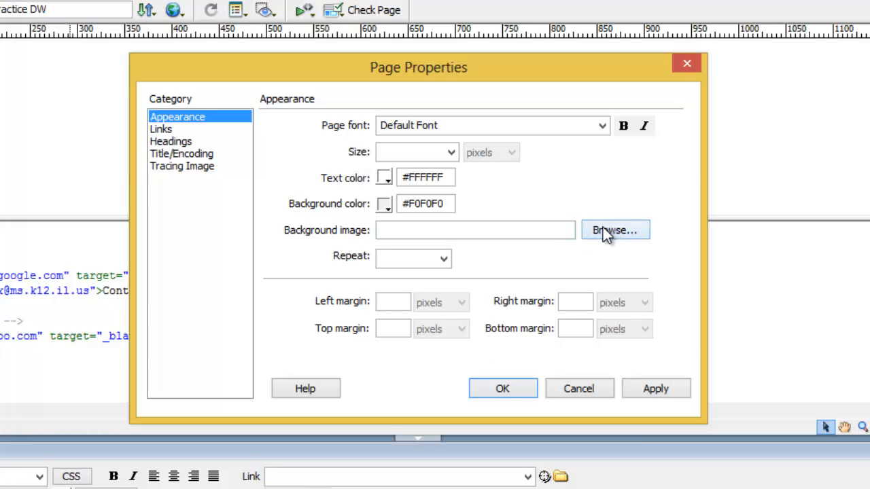
Step: Set both the link color and the visited links color to #F0F0F0 in the page properties
{"action": "left_click", "coordinate": [158, 132]}
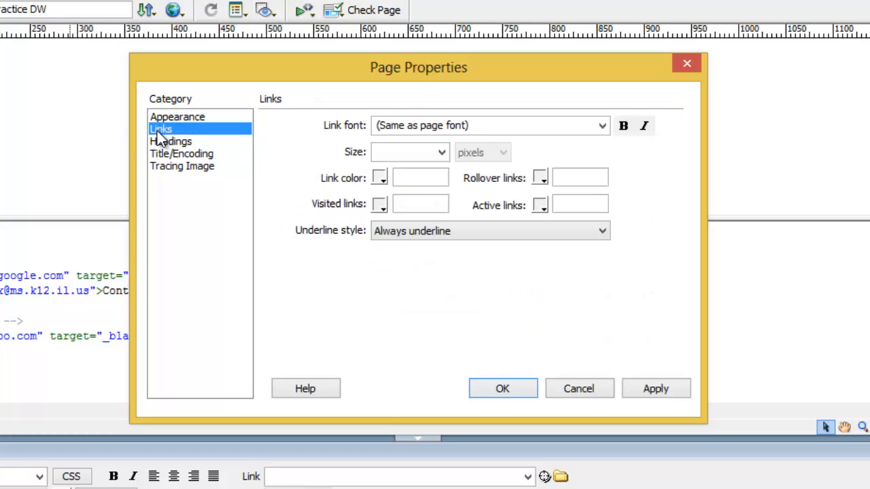
{"action": "left_click", "coordinate": [378, 178]}
{"action": "left_click", "coordinate": [378, 180]}
{"action": "left_click", "coordinate": [379, 205]}
{"action": "left_click", "coordinate": [379, 205]}
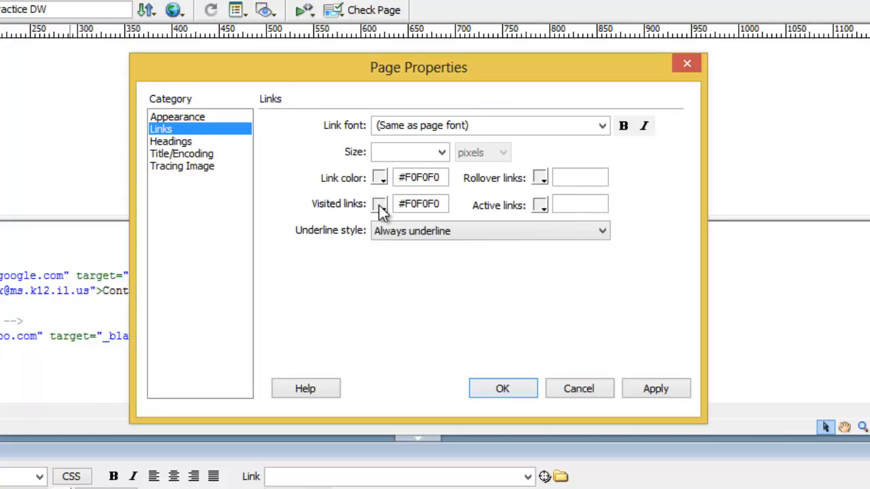
Step: Review the underline style options for links and the Headings, Title/Encoding and Tracing Image categories of the page properties
{"action": "left_click", "coordinate": [603, 231]}
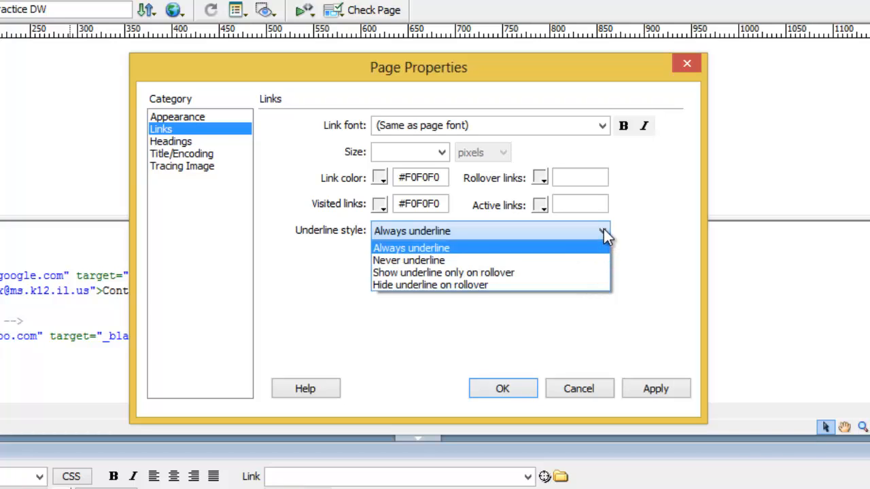
{"action": "left_click", "coordinate": [603, 231]}
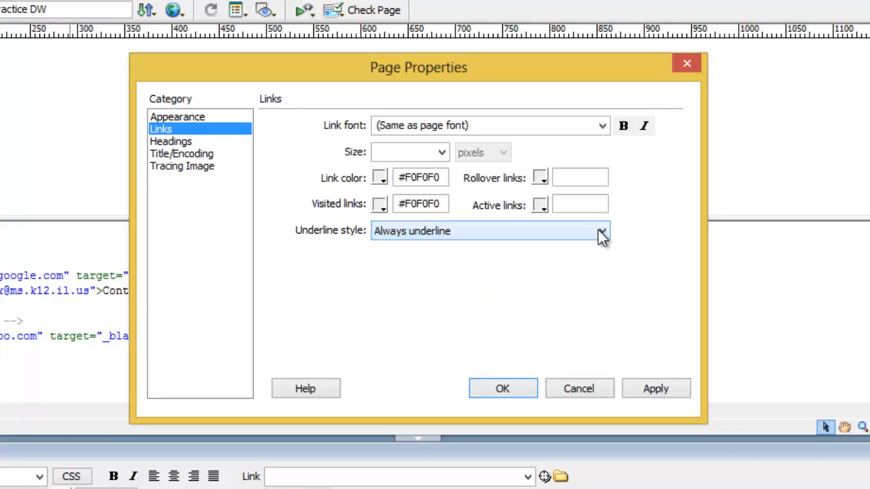
{"action": "left_click", "coordinate": [185, 141]}
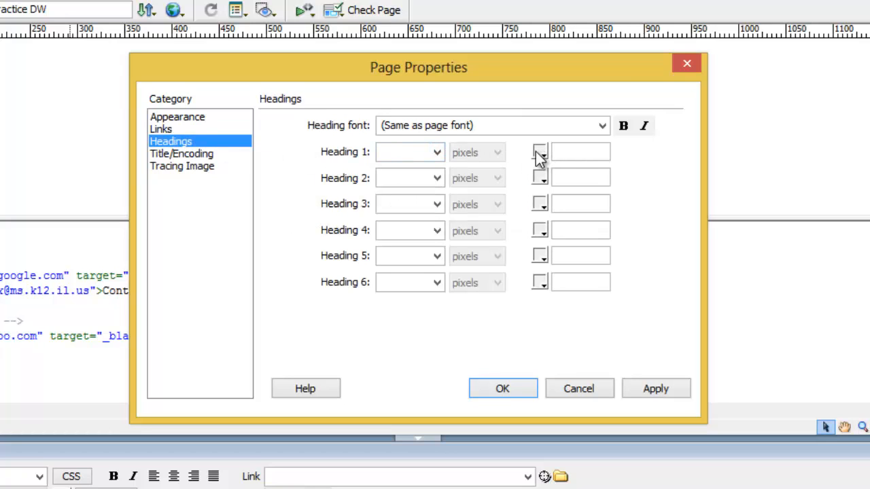
{"action": "left_click", "coordinate": [191, 155]}
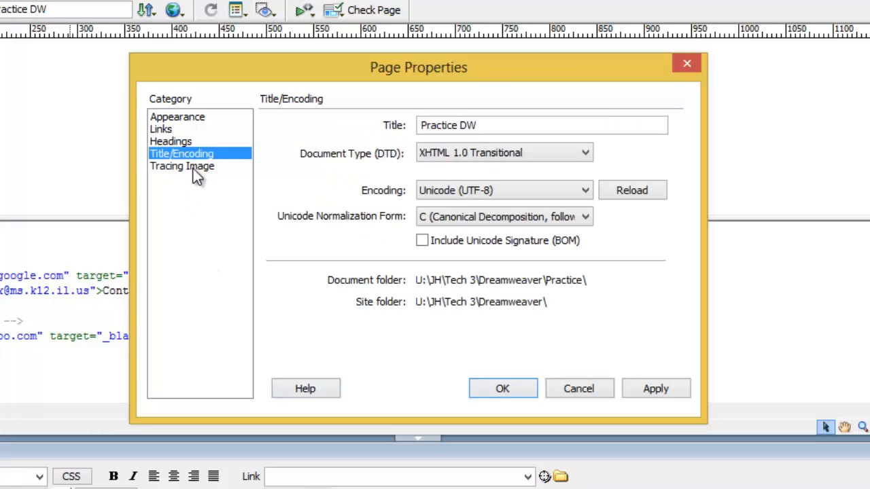
{"action": "left_click", "coordinate": [193, 169]}
Step: Recheck the Appearance and Links settings of the page properties and close the dialog without applying the color changes
{"action": "left_click", "coordinate": [175, 118]}
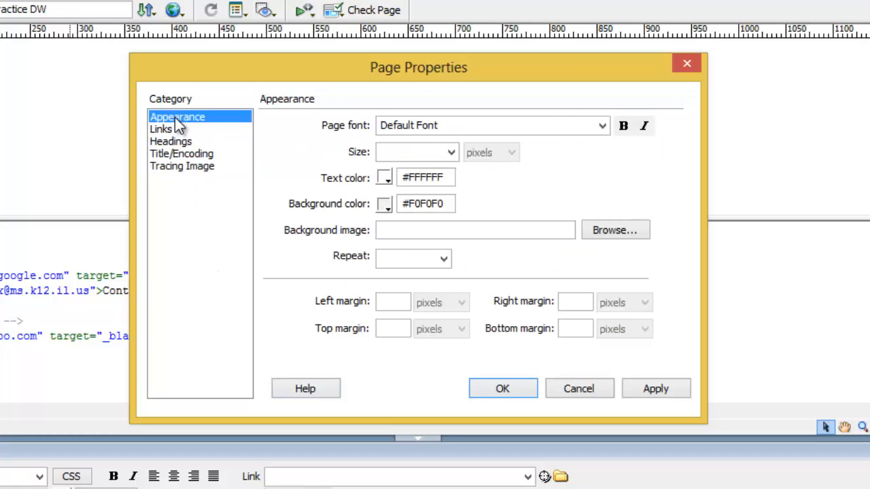
{"action": "left_click", "coordinate": [170, 129]}
{"action": "left_click", "coordinate": [166, 119]}
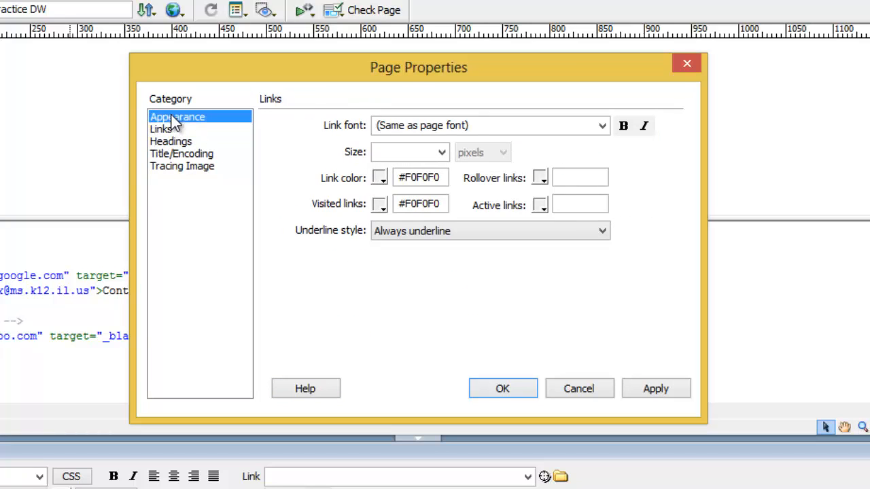
{"action": "left_click", "coordinate": [165, 130]}
{"action": "left_click", "coordinate": [593, 387]}
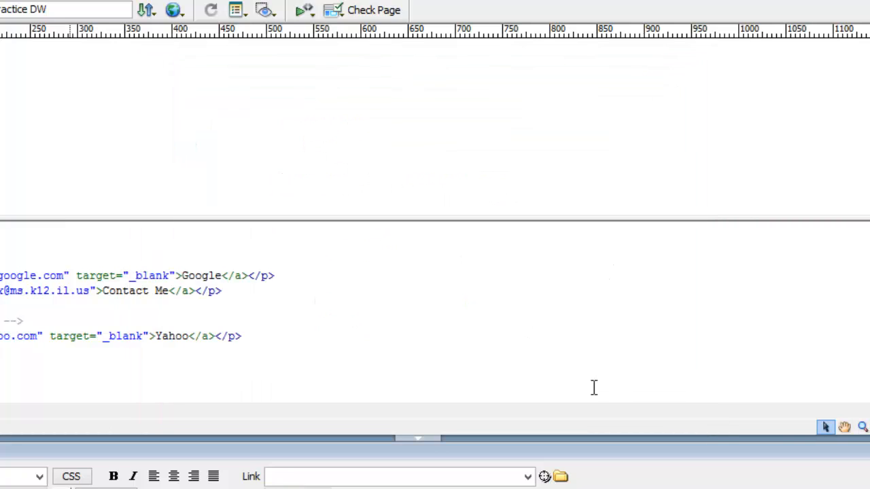